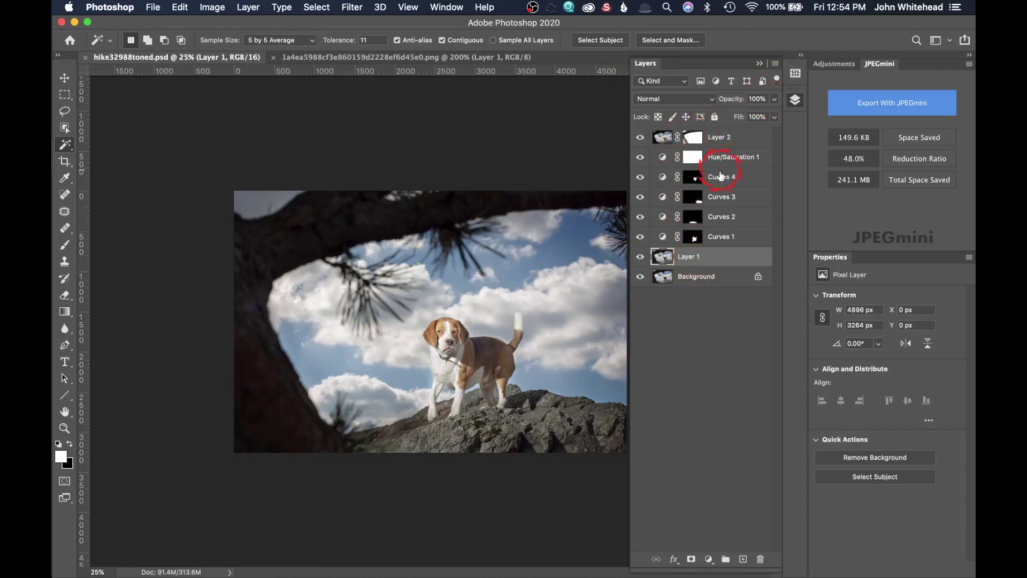
Flatten the layered dog photo into a single Background layer
{"action": "left_click", "coordinate": [667, 179]}
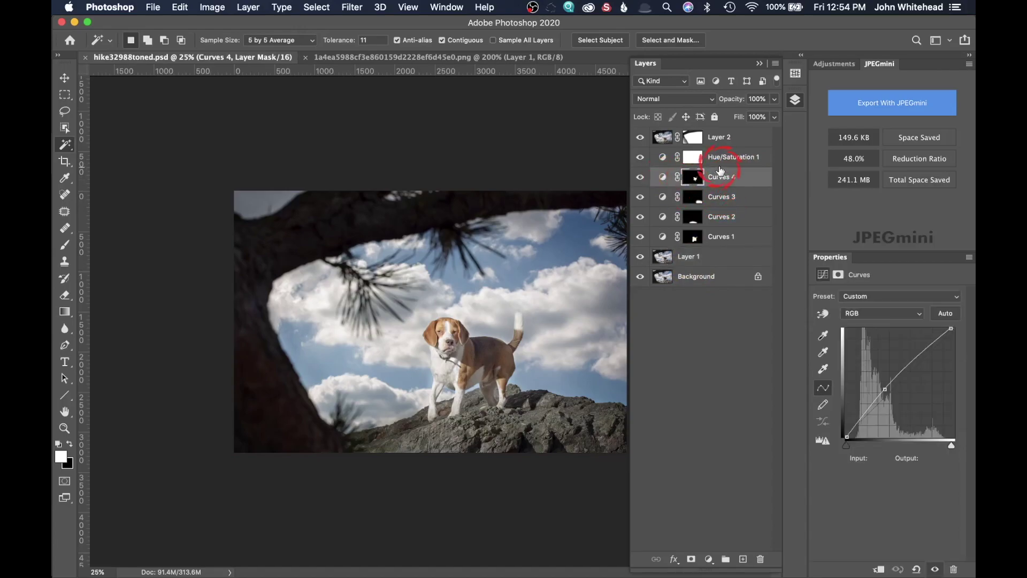
{"action": "left_click", "coordinate": [662, 259]}
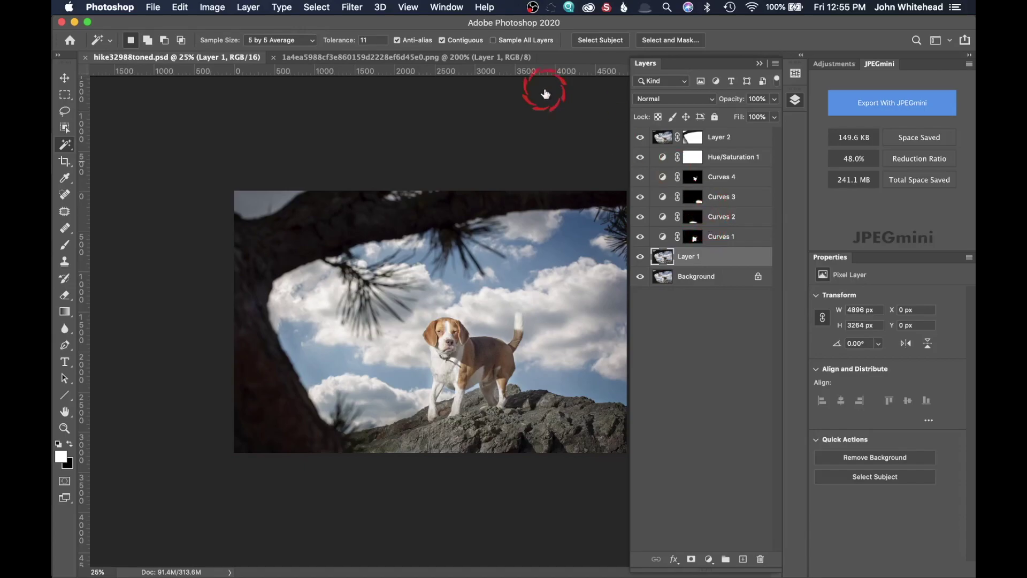
{"action": "left_click", "coordinate": [248, 5]}
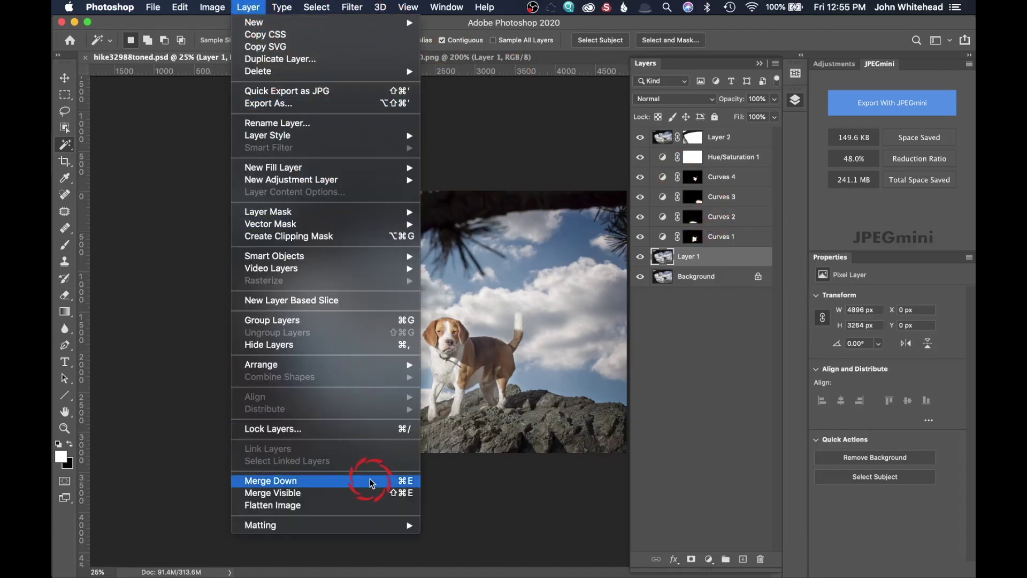
{"action": "key", "text": "Escape"}
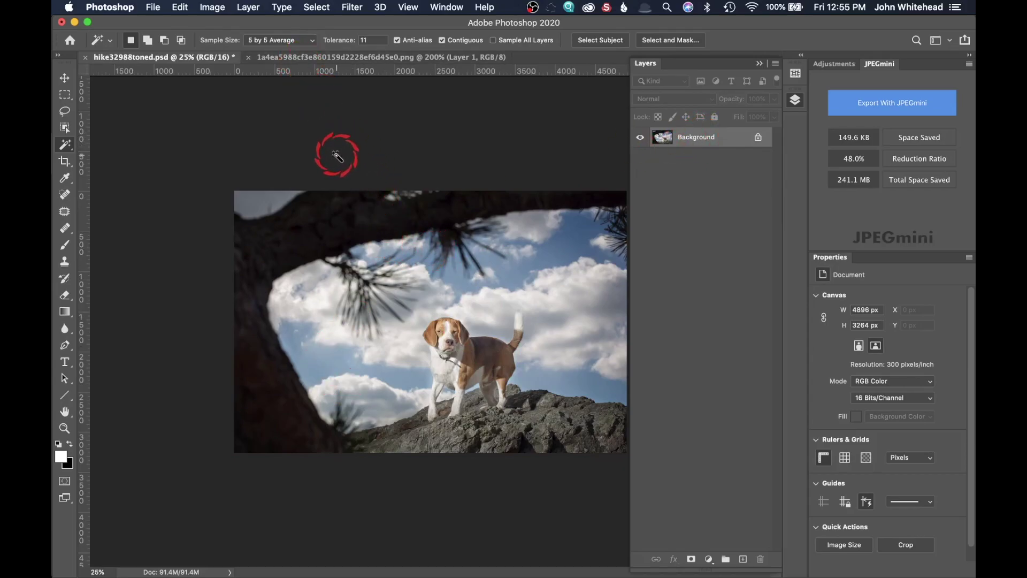
Resize the flattened photo to 2000 pixels wide with proportions kept and resampling set to Automatic
{"action": "left_click", "coordinate": [214, 9]}
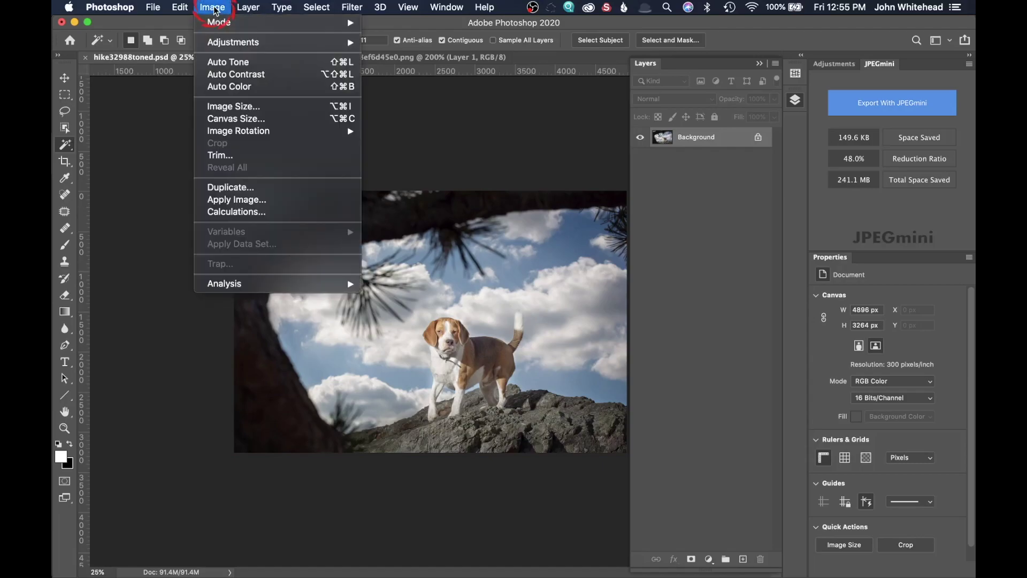
{"action": "left_click", "coordinate": [243, 107]}
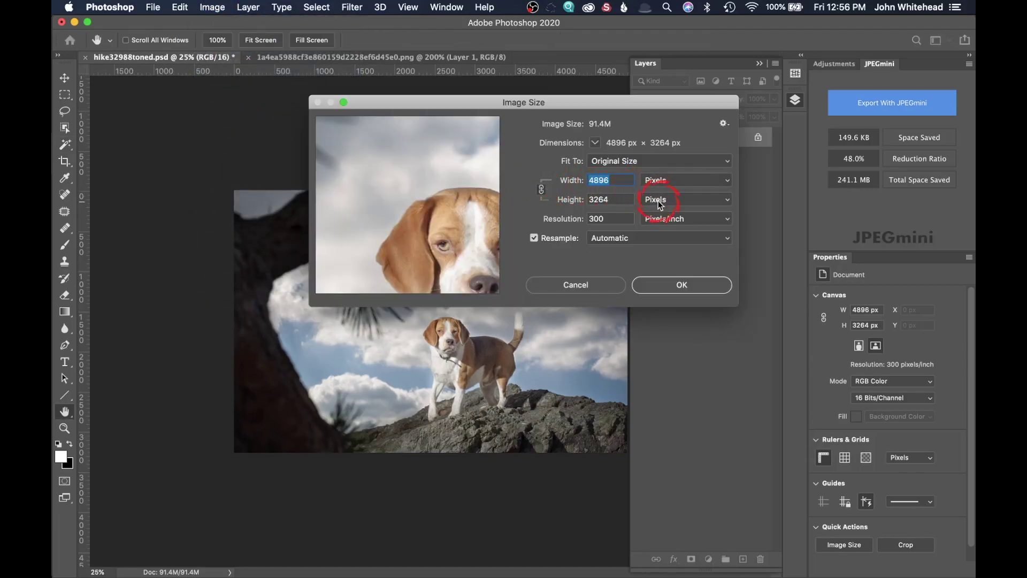
{"action": "type", "text": "2"}
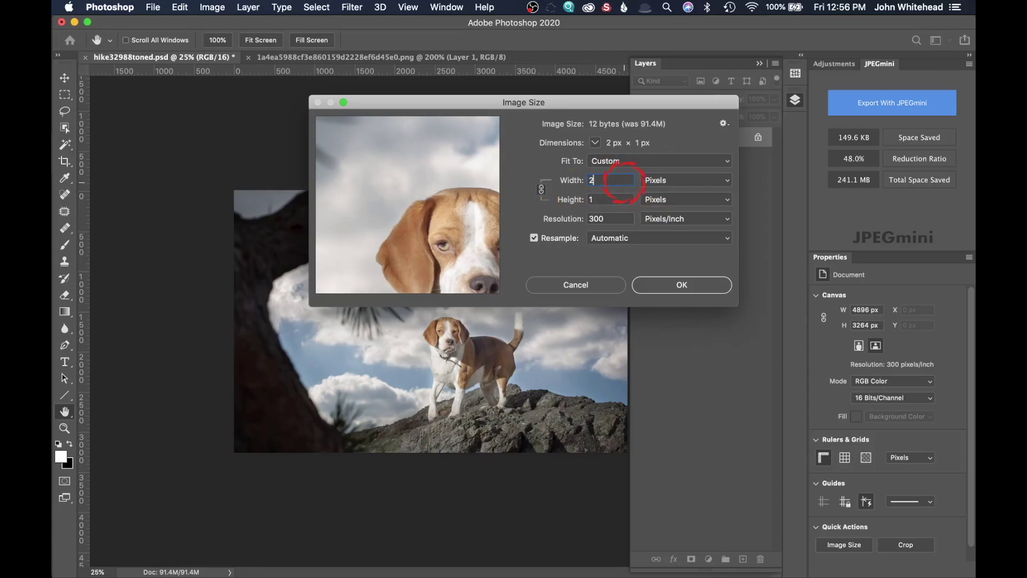
{"action": "type", "text": "000"}
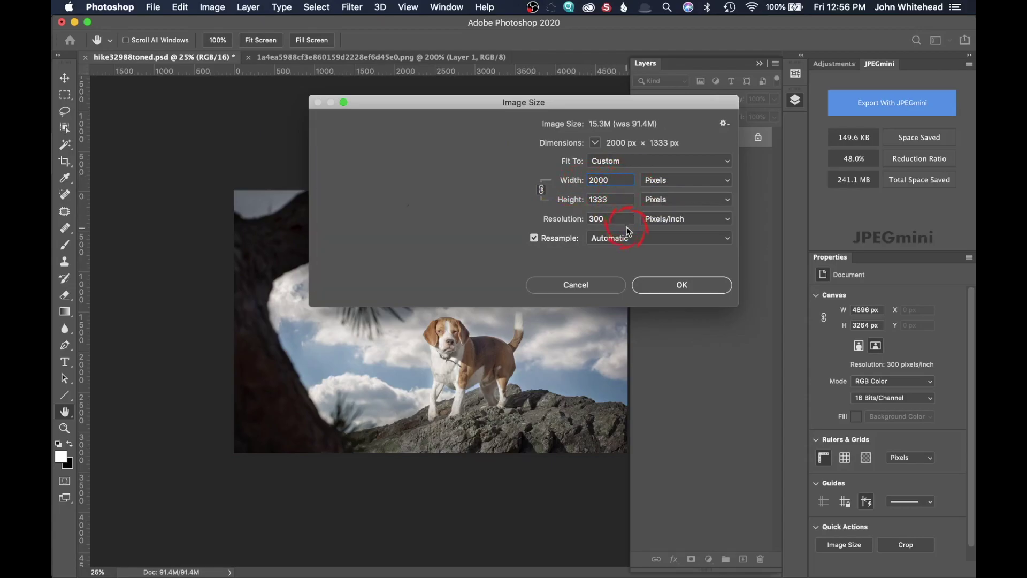
{"action": "left_click", "coordinate": [680, 282]}
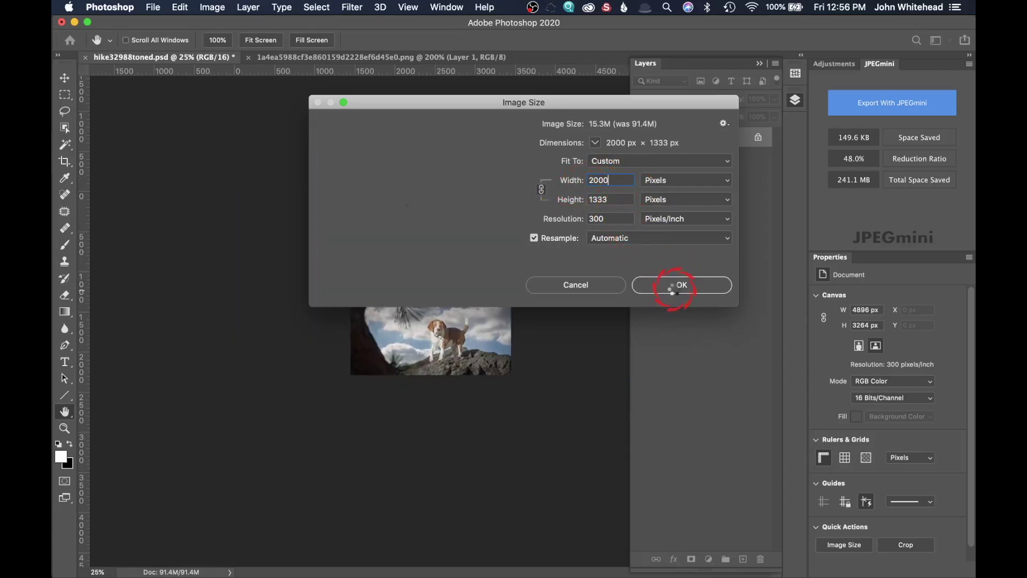
Collapse the layer list and examine the resized photo at reduced size and at 100% magnification
{"action": "key", "text": "super+equal"}
{"action": "key", "text": "super+equal"}
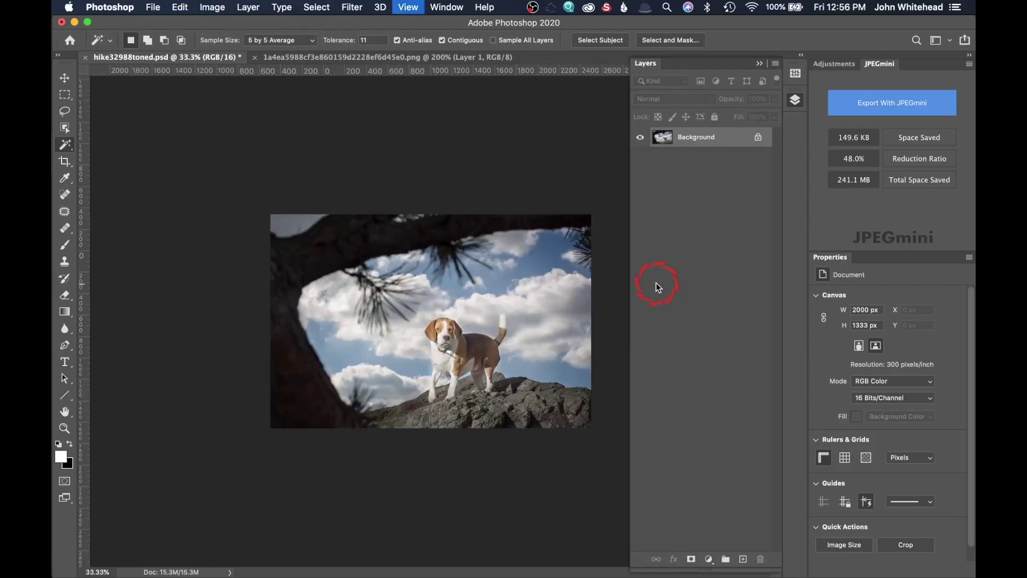
{"action": "key", "text": "super+equal"}
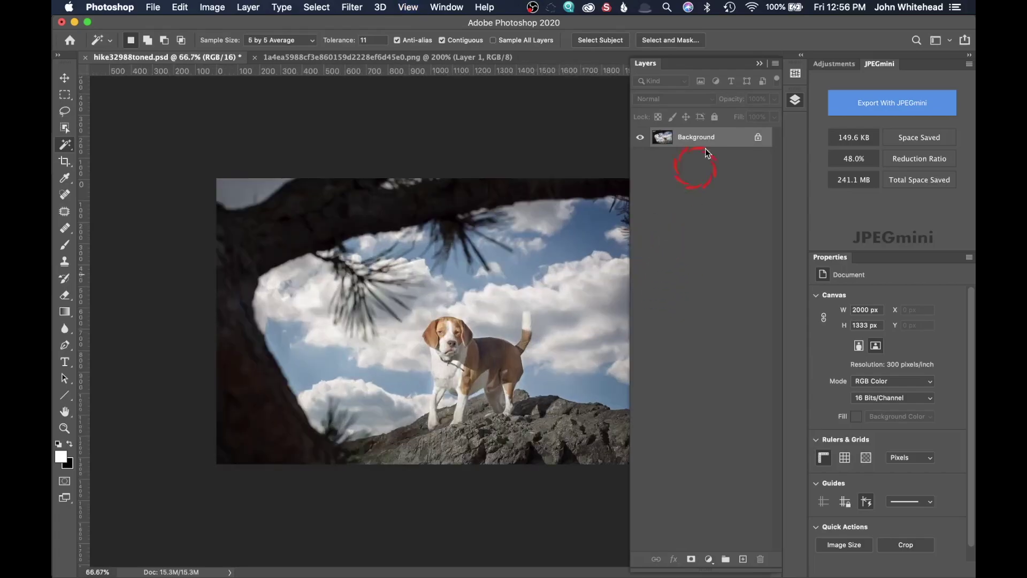
{"action": "left_click", "coordinate": [759, 63]}
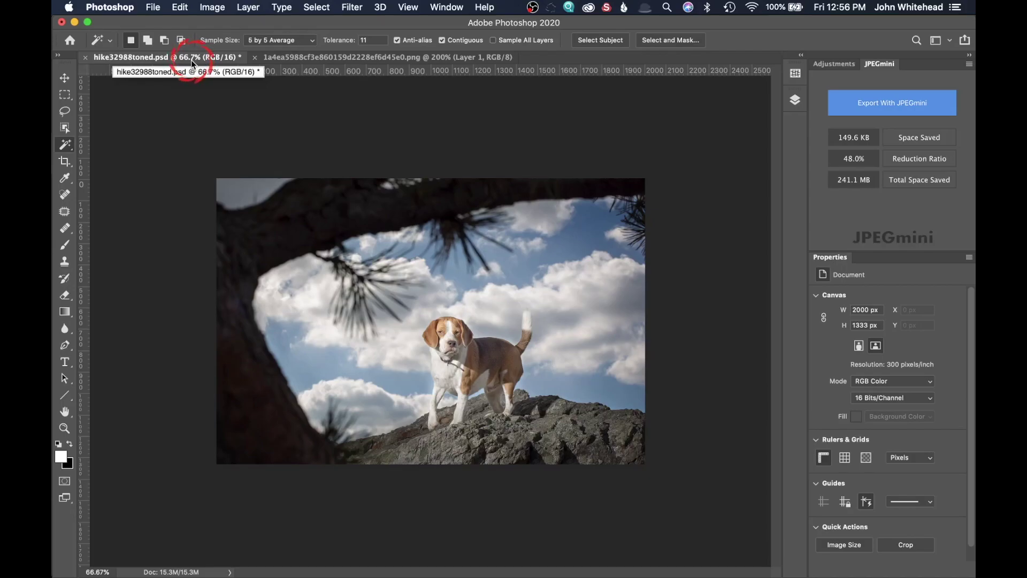
{"action": "key", "text": "super+1"}
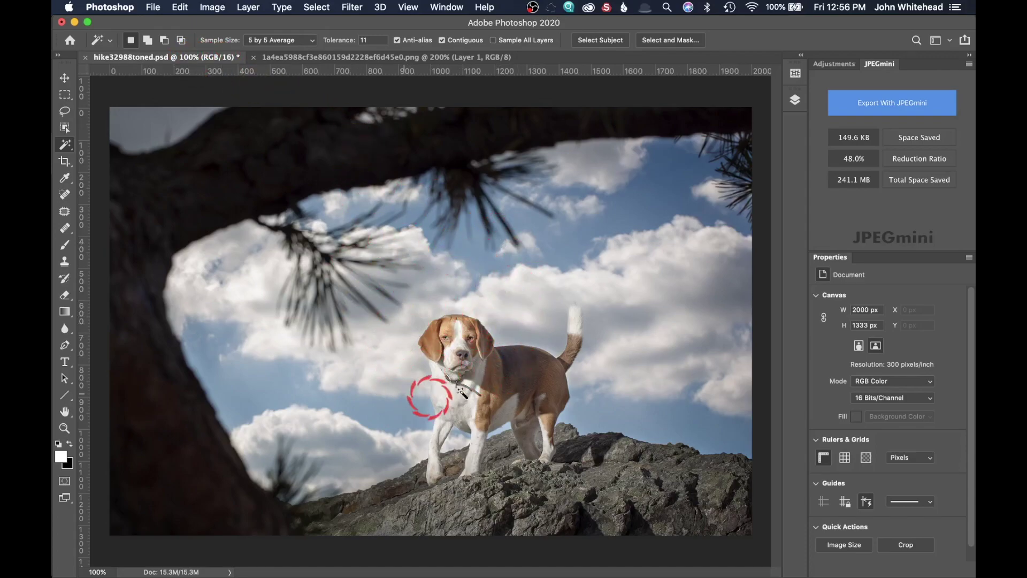
{"action": "key", "text": "super+minus"}
{"action": "key", "text": "super+minus"}
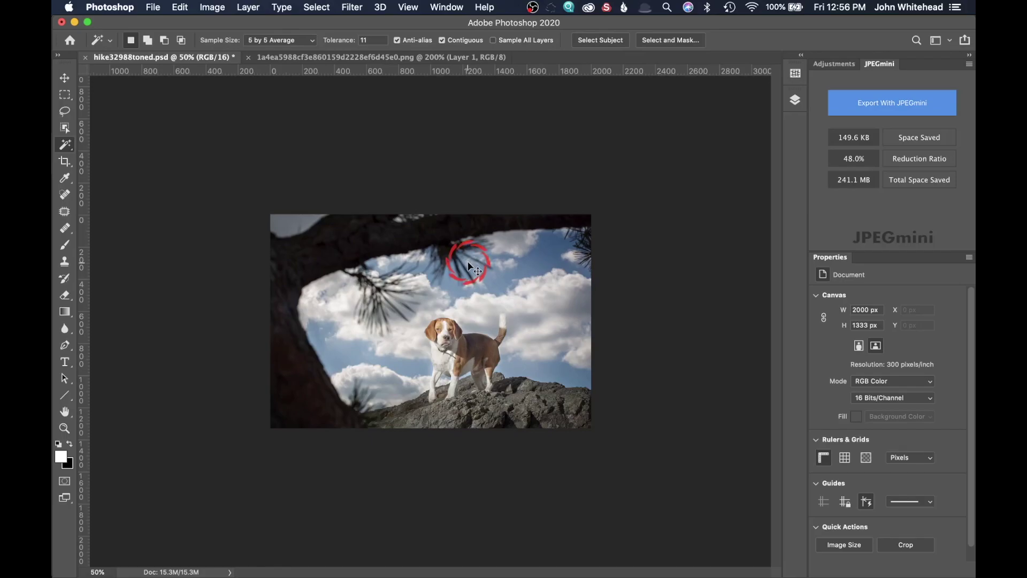
{"action": "key", "text": "super+plus"}
{"action": "key", "text": "super+plus"}
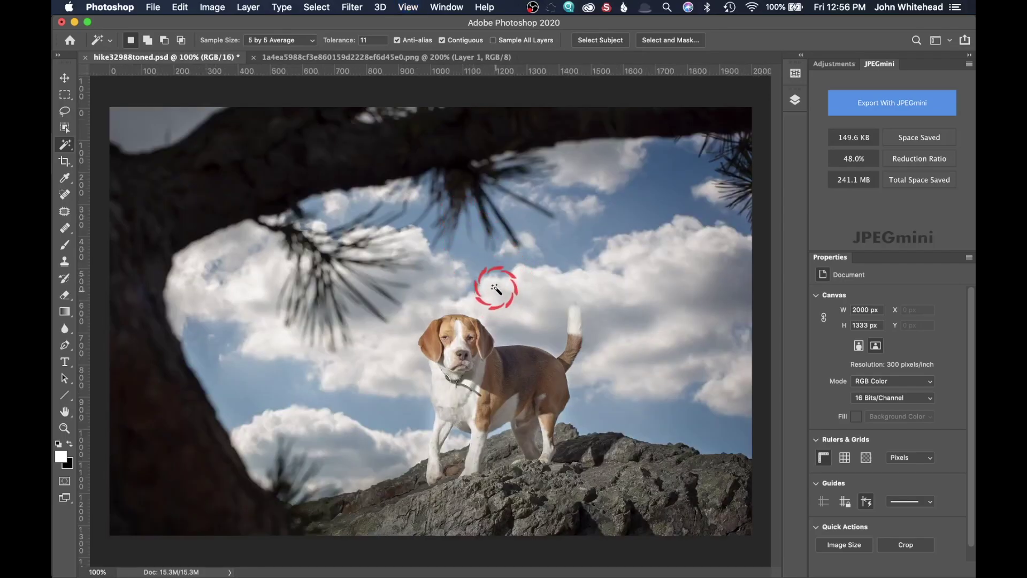
Start an Unsharp Mask on the dog photo and center its preview on the dog's head and chest
{"action": "left_click", "coordinate": [352, 7]}
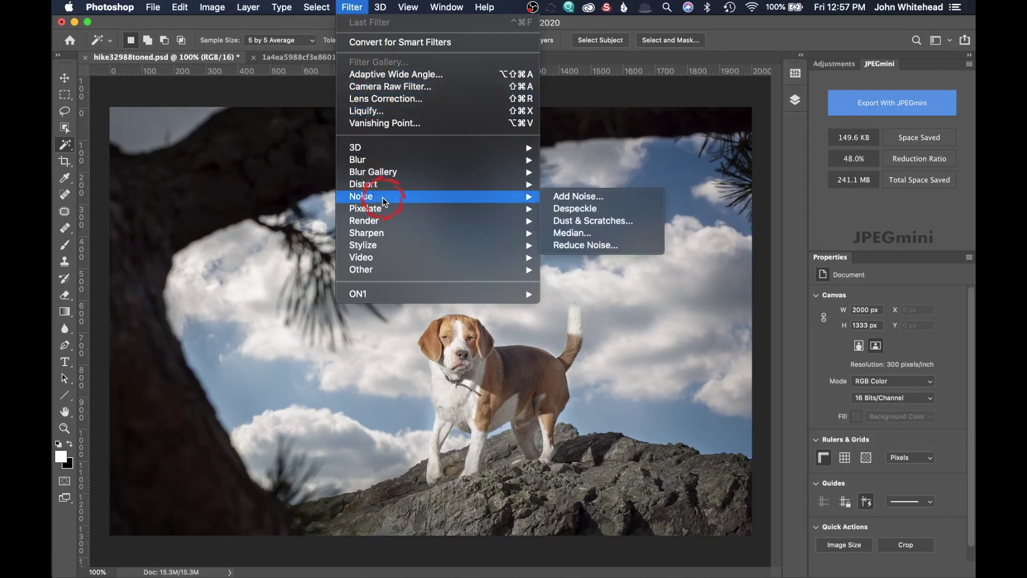
{"action": "mouse_move", "coordinate": [390, 234]}
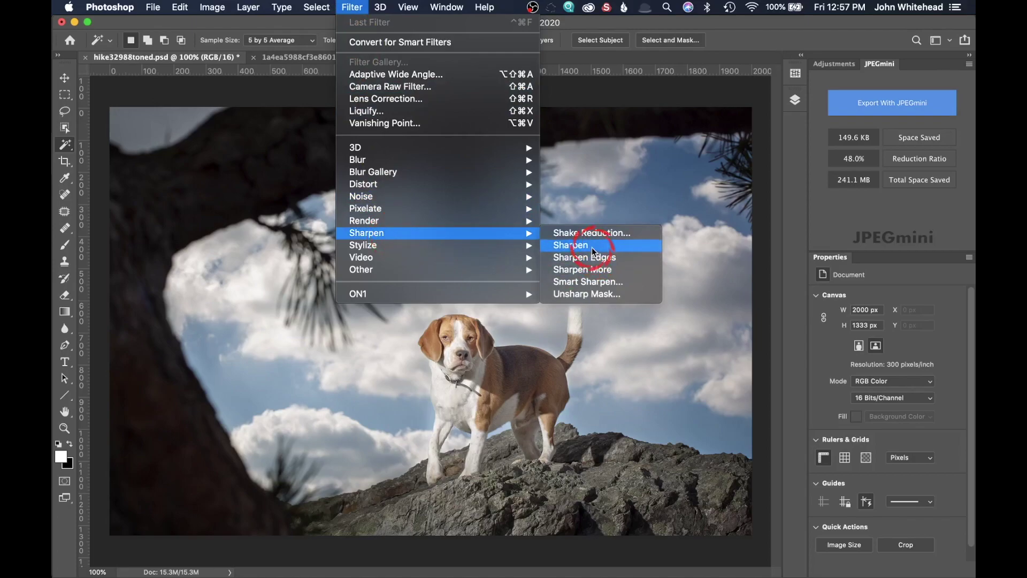
{"action": "left_click", "coordinate": [599, 294]}
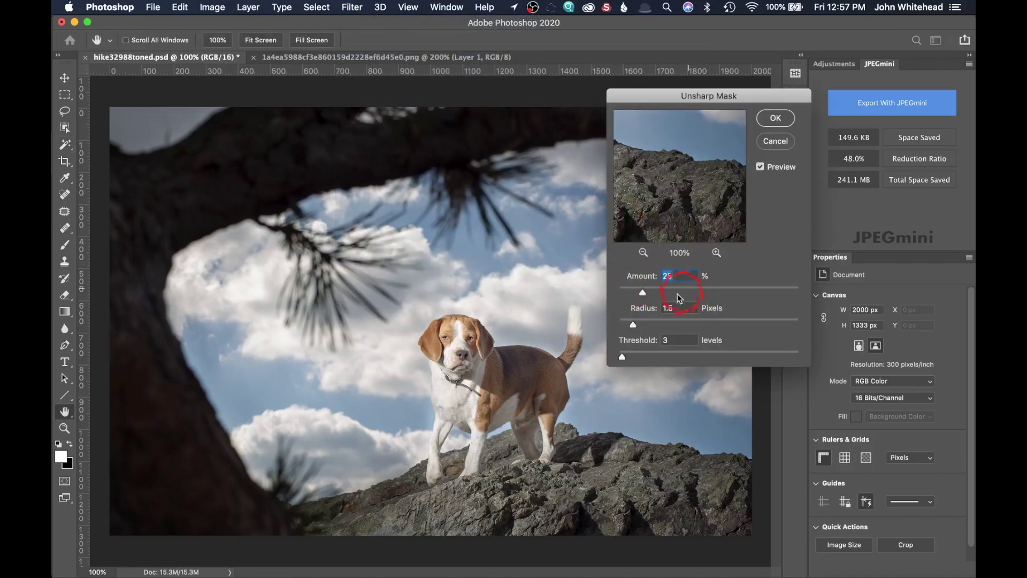
{"action": "left_click_drag", "start_coordinate": [717, 222], "coordinate": [785, 251]}
{"action": "left_click_drag", "start_coordinate": [675, 201], "coordinate": [739, 195]}
{"action": "mouse_move", "coordinate": [665, 179]}
{"action": "left_mouse_down"}
{"action": "mouse_move", "coordinate": [682, 203]}
{"action": "mouse_move", "coordinate": [681, 181]}
{"action": "left_mouse_up"}
{"action": "left_click_drag", "start_coordinate": [686, 183], "coordinate": [677, 169]}
Set the Unsharp Mask amount to 40% and apply the filter
{"action": "left_click", "coordinate": [651, 284]}
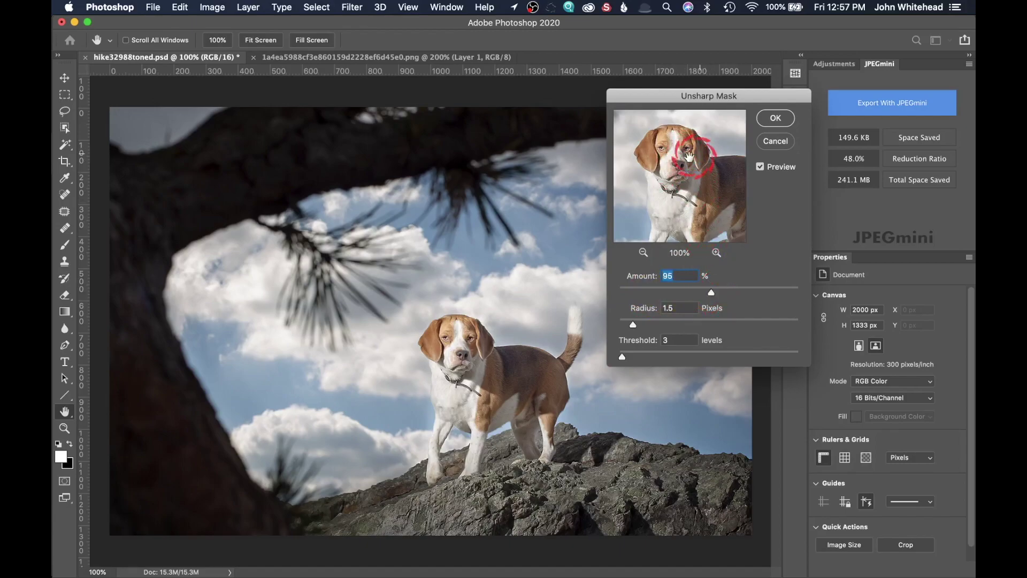
{"action": "left_click", "coordinate": [688, 162]}
{"action": "left_click_drag", "start_coordinate": [443, 351], "coordinate": [508, 342]}
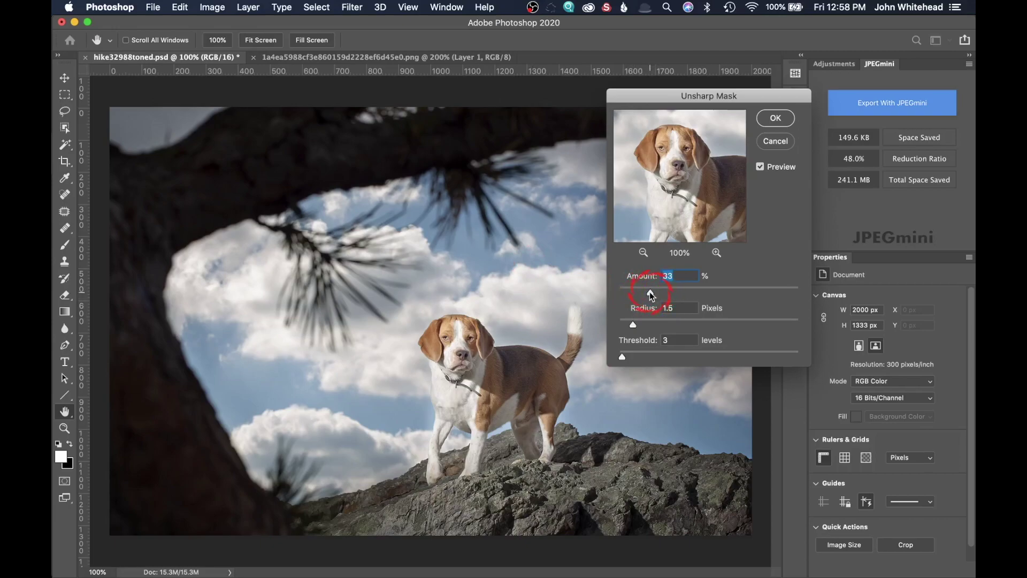
{"action": "left_click_drag", "start_coordinate": [653, 296], "coordinate": [657, 297]}
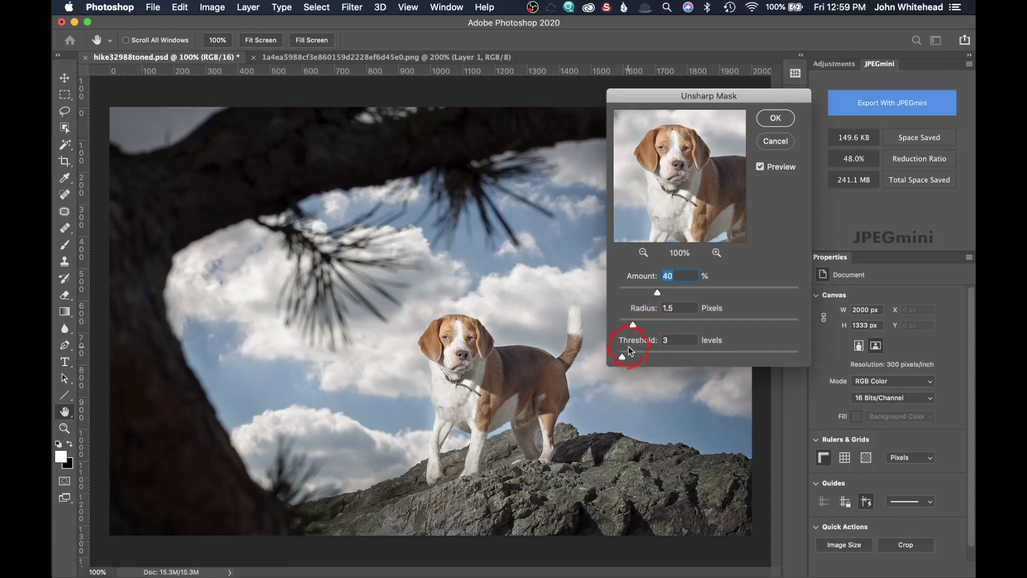
{"action": "left_click", "coordinate": [779, 124]}
{"action": "key", "text": "w"}
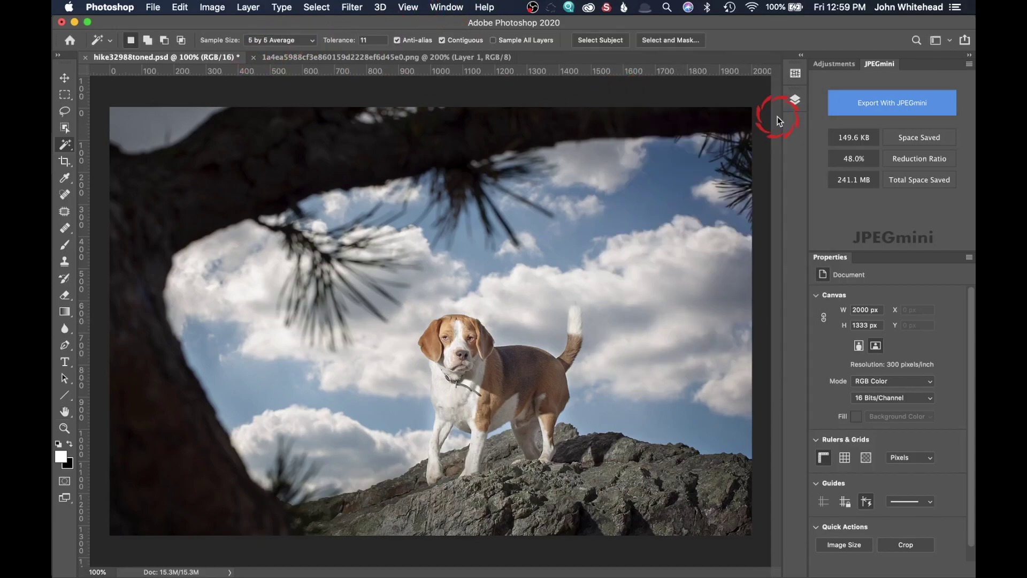
Examine the grayscale step chart in the other open document for comparison and return to the dog photo
{"action": "left_click", "coordinate": [306, 57]}
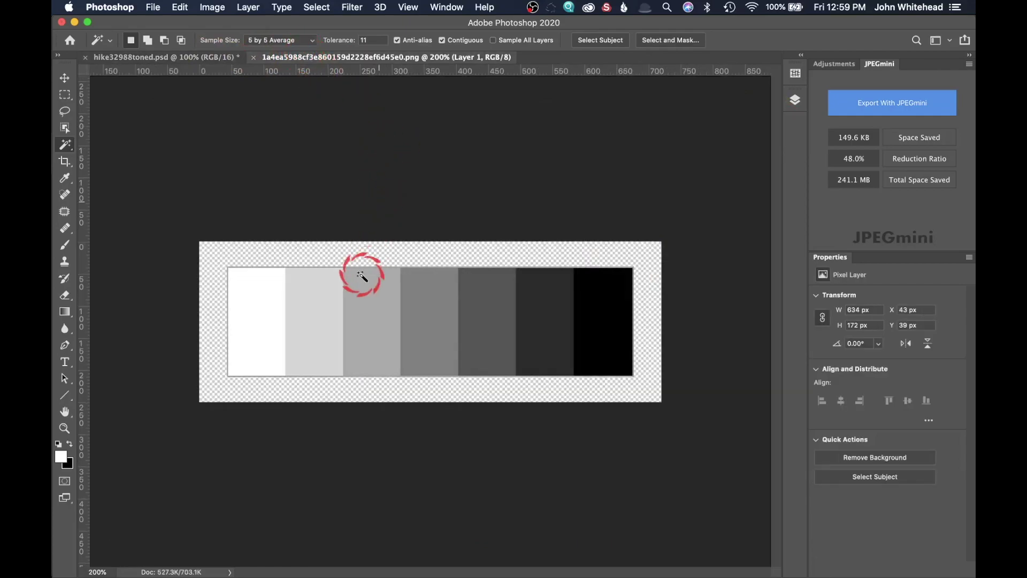
{"action": "left_click", "coordinate": [197, 58]}
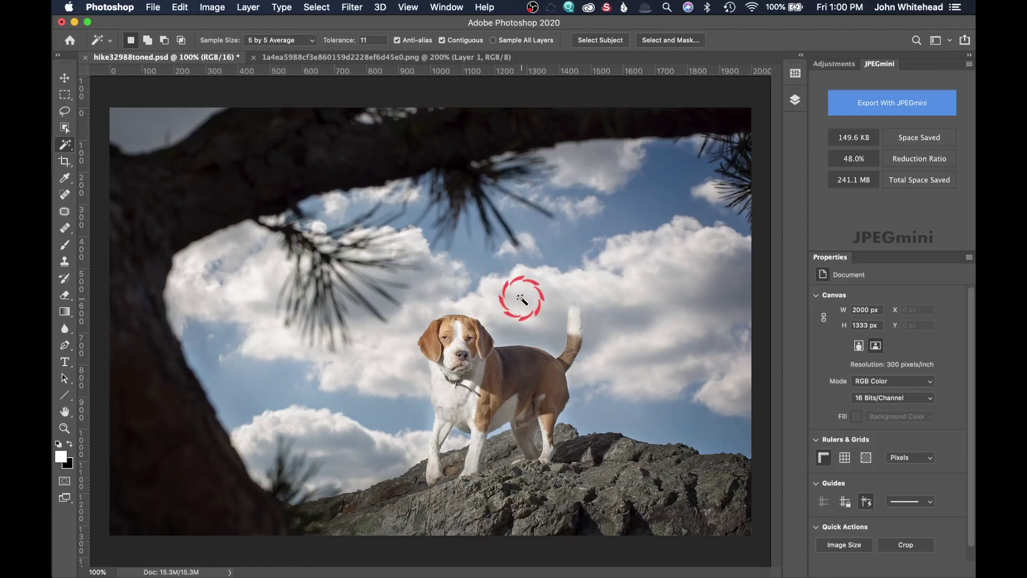
{"action": "left_click", "coordinate": [415, 59]}
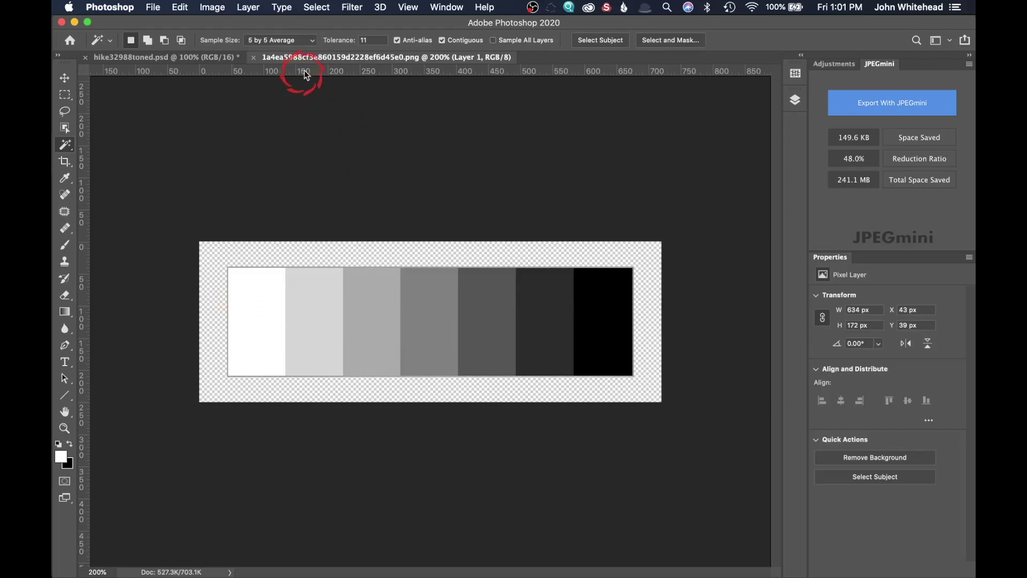
{"action": "left_click", "coordinate": [206, 57]}
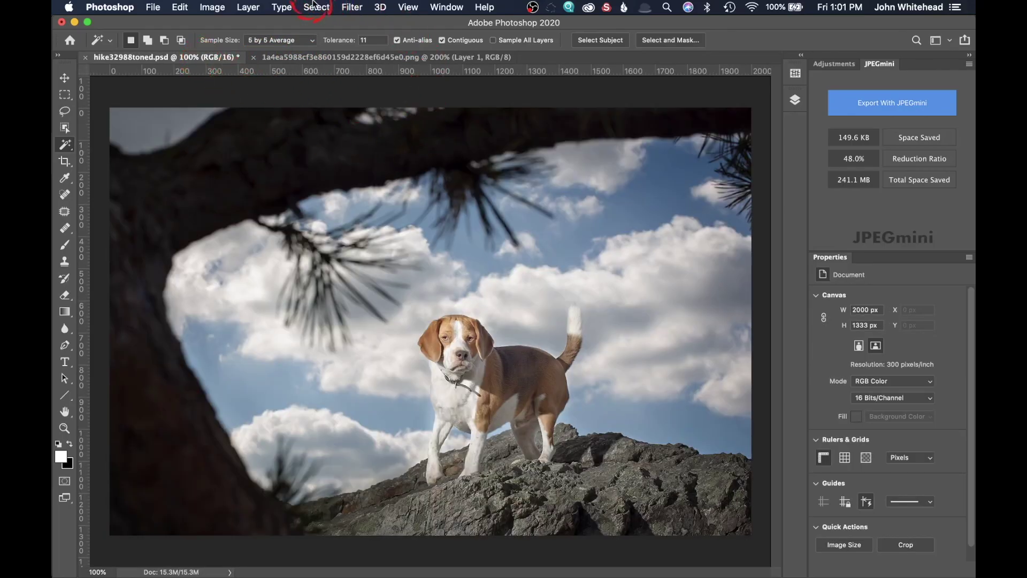
Apply Unsharp Mask to the dog photo again with an amount of 19% and a threshold of 3 levels
{"action": "left_click", "coordinate": [352, 7]}
{"action": "mouse_move", "coordinate": [400, 234]}
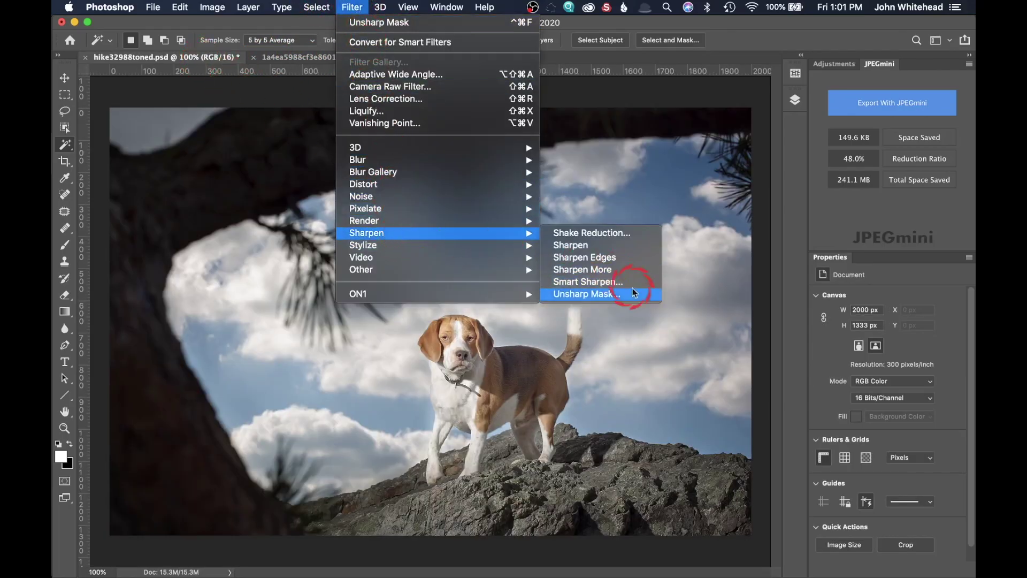
{"action": "left_click", "coordinate": [637, 294]}
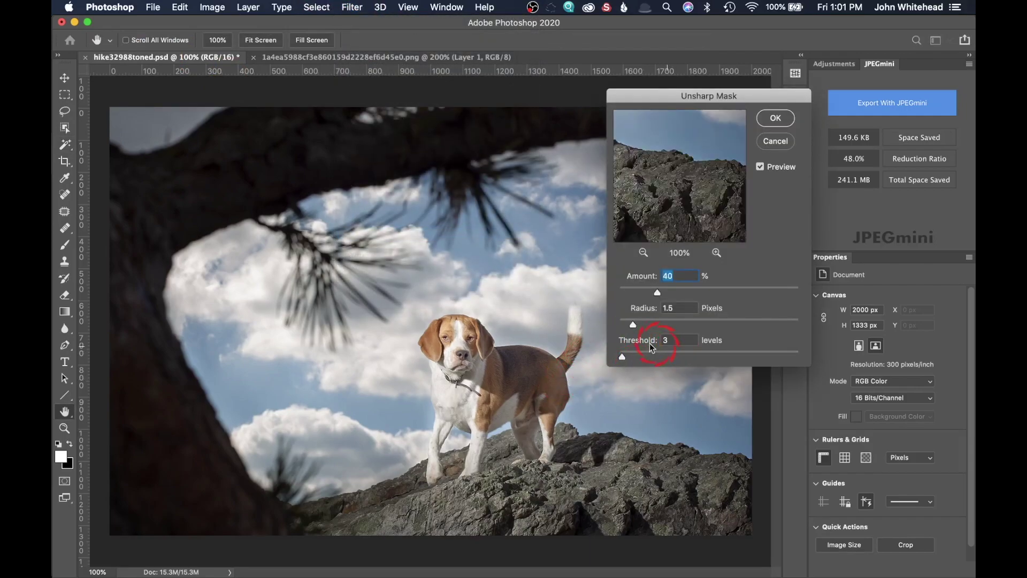
{"action": "left_click_drag", "start_coordinate": [622, 357], "coordinate": [631, 363]}
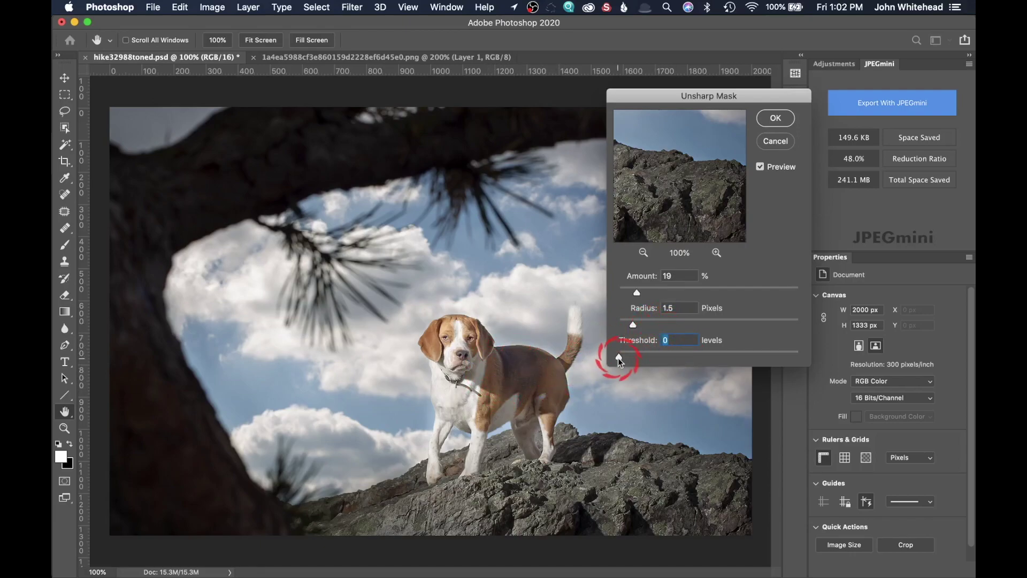
{"action": "left_click_drag", "start_coordinate": [618, 360], "coordinate": [622, 361]}
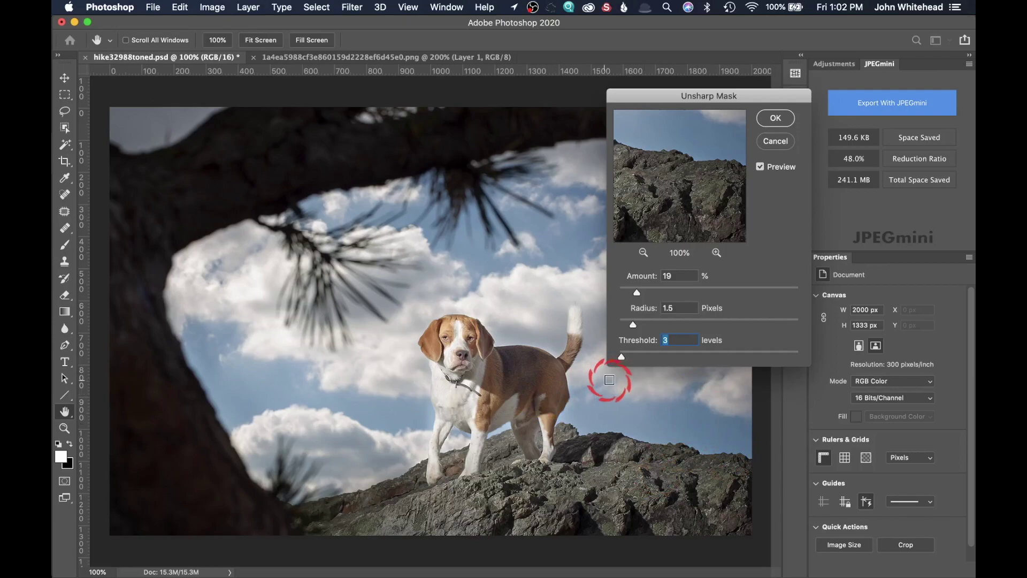
{"action": "left_click", "coordinate": [775, 117]}
Start a Smart Sharpen on the photo and center its preview on the dog's head and body
{"action": "left_click", "coordinate": [352, 7]}
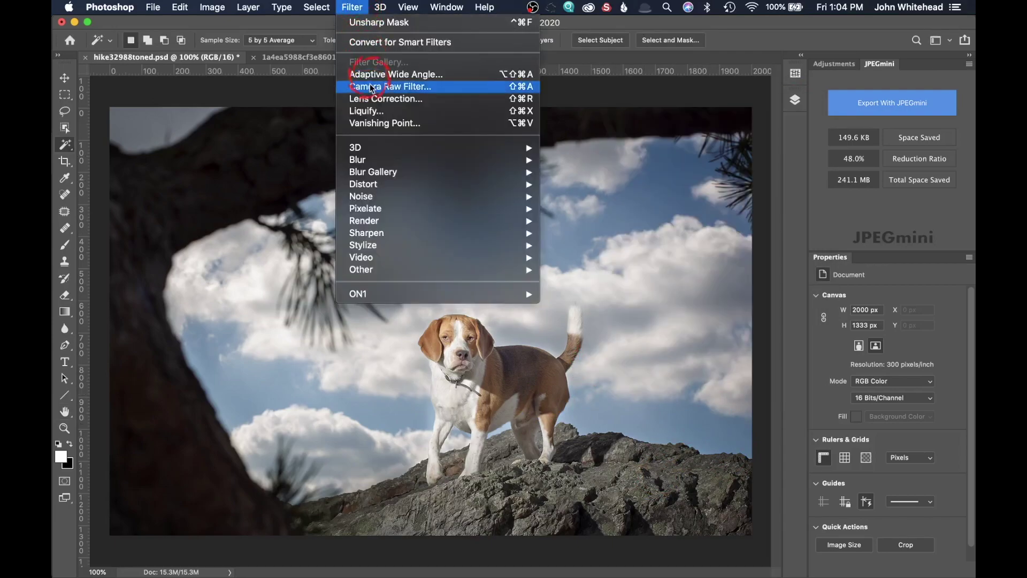
{"action": "mouse_move", "coordinate": [378, 234]}
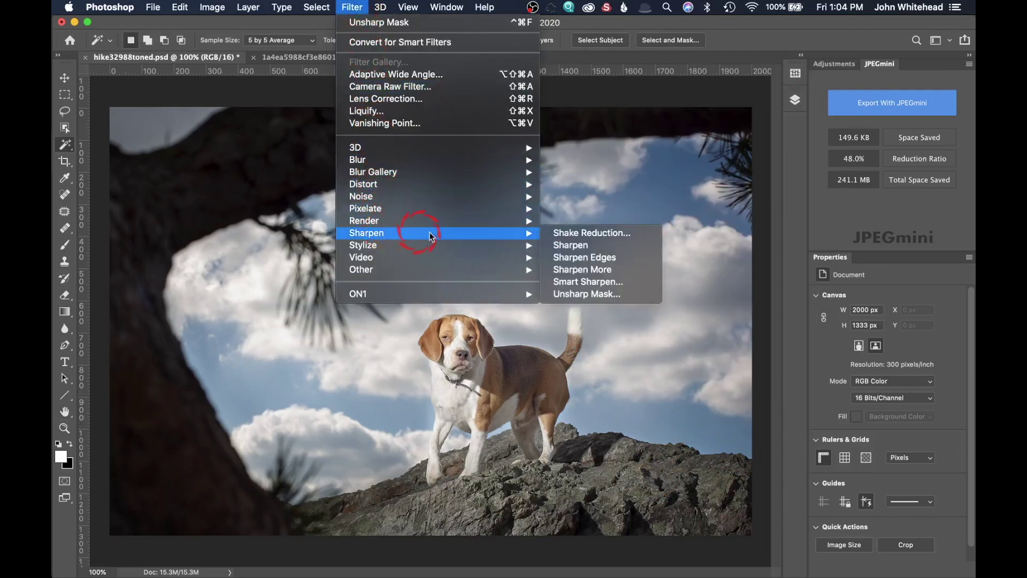
{"action": "left_click", "coordinate": [599, 280]}
{"action": "left_click", "coordinate": [691, 146]}
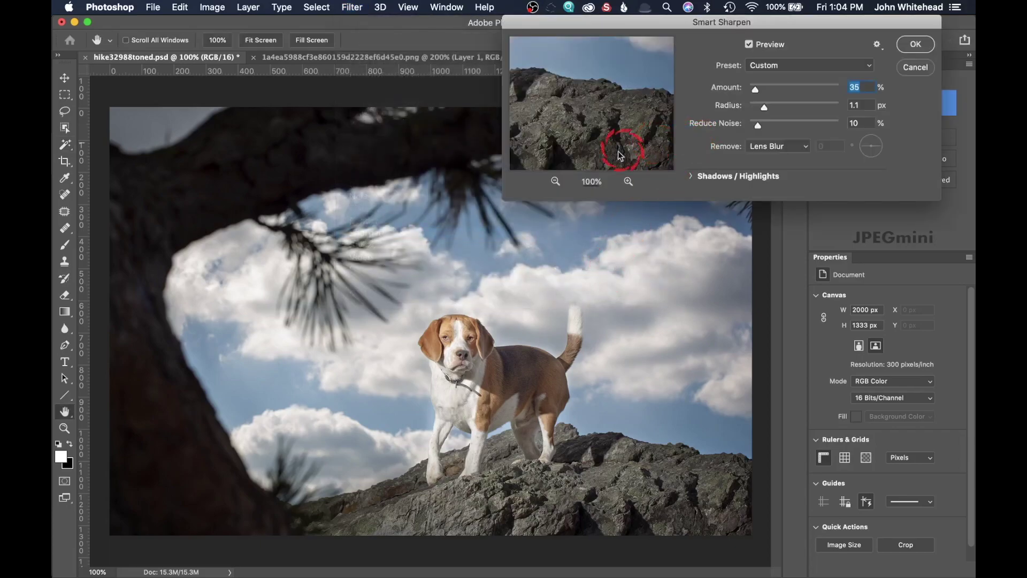
{"action": "left_click_drag", "start_coordinate": [565, 117], "coordinate": [648, 123]}
{"action": "left_click_drag", "start_coordinate": [570, 97], "coordinate": [647, 161]}
{"action": "left_click_drag", "start_coordinate": [596, 98], "coordinate": [715, 87]}
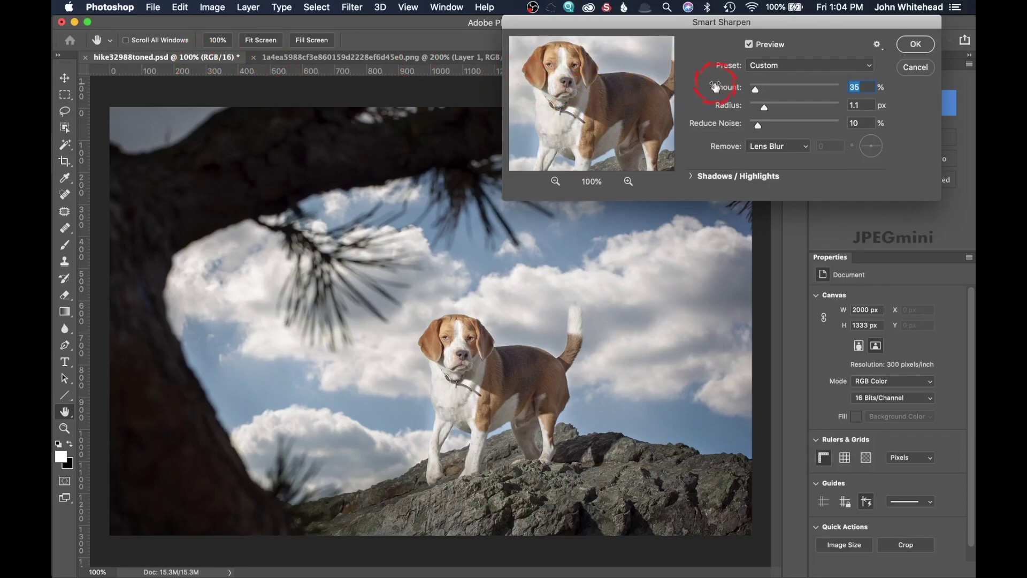
{"action": "left_click_drag", "start_coordinate": [807, 63], "coordinate": [767, 159]}
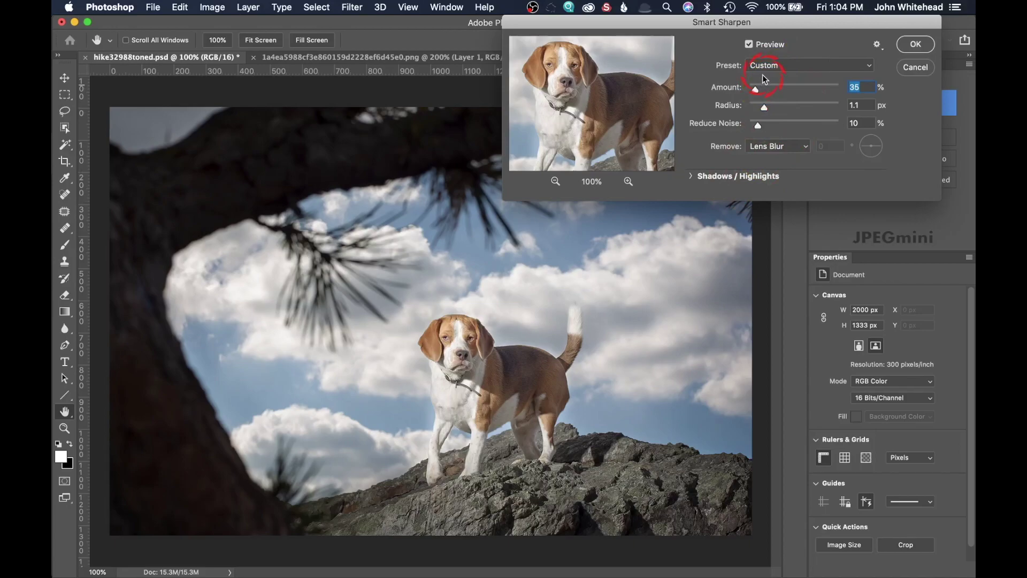
Try a Smart Sharpen amount of 50% on the dog photo
{"action": "left_click_drag", "start_coordinate": [807, 116], "coordinate": [741, 133]}
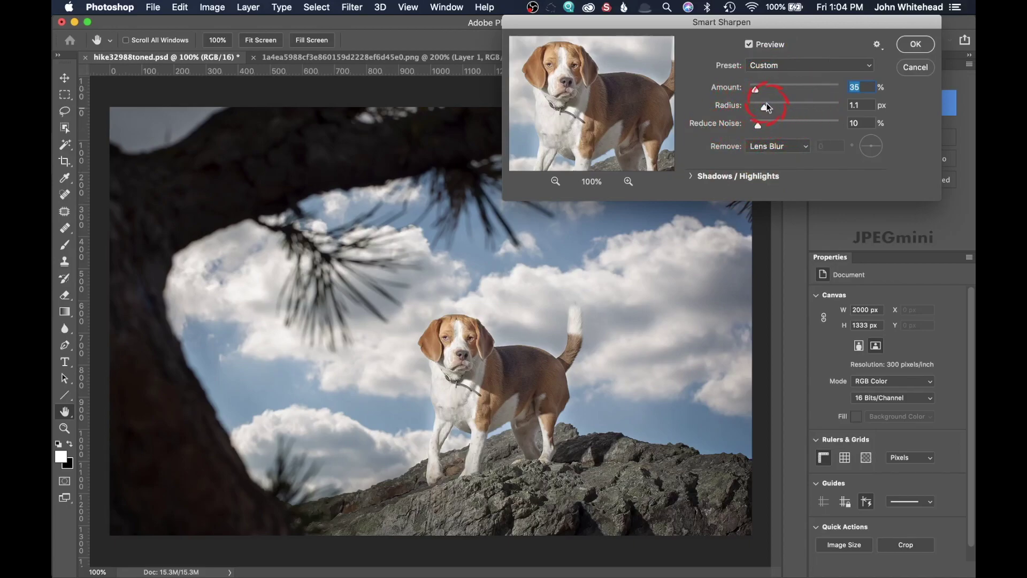
{"action": "left_click_drag", "start_coordinate": [756, 91], "coordinate": [757, 91]}
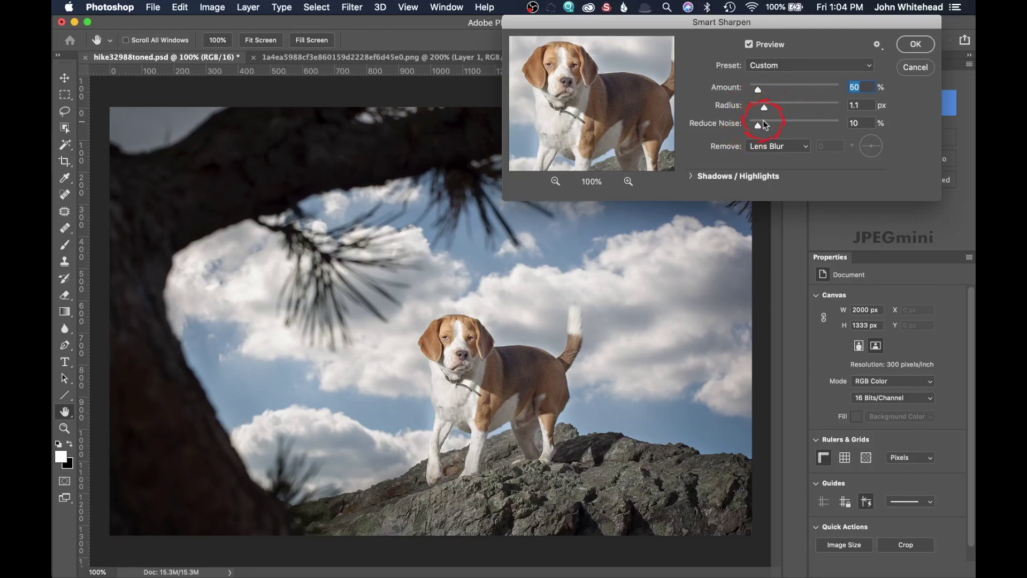
{"action": "left_click_drag", "start_coordinate": [762, 134], "coordinate": [847, 133]}
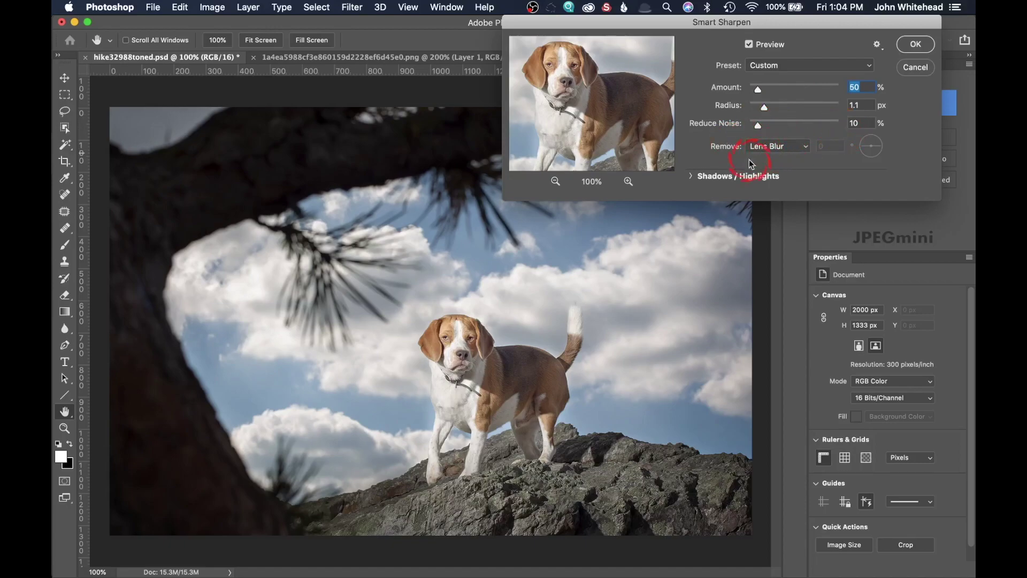
Examine the Shadows and Highlights fade settings of Smart Sharpen and cancel the filter
{"action": "left_click", "coordinate": [691, 178]}
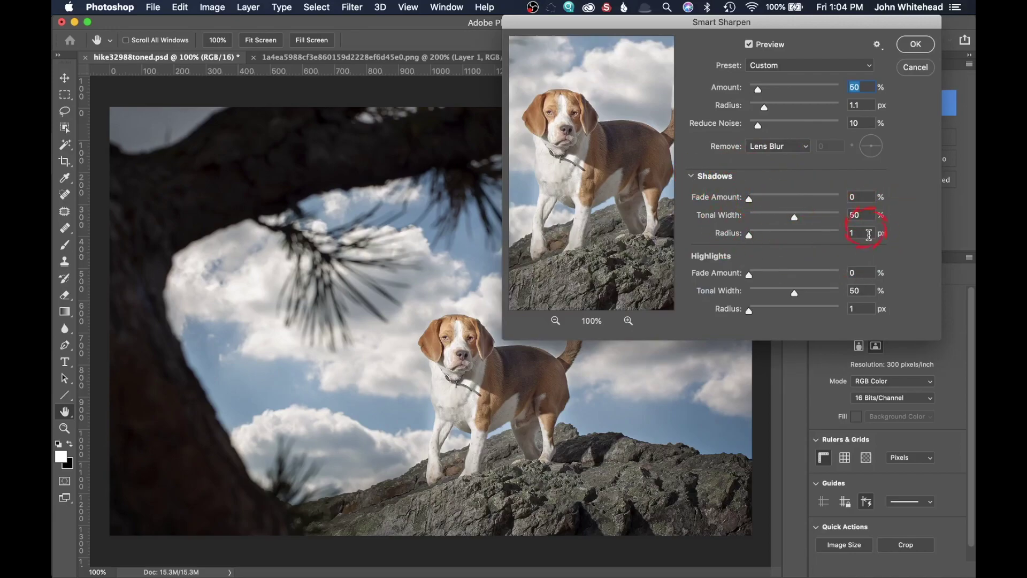
{"action": "left_click", "coordinate": [690, 177]}
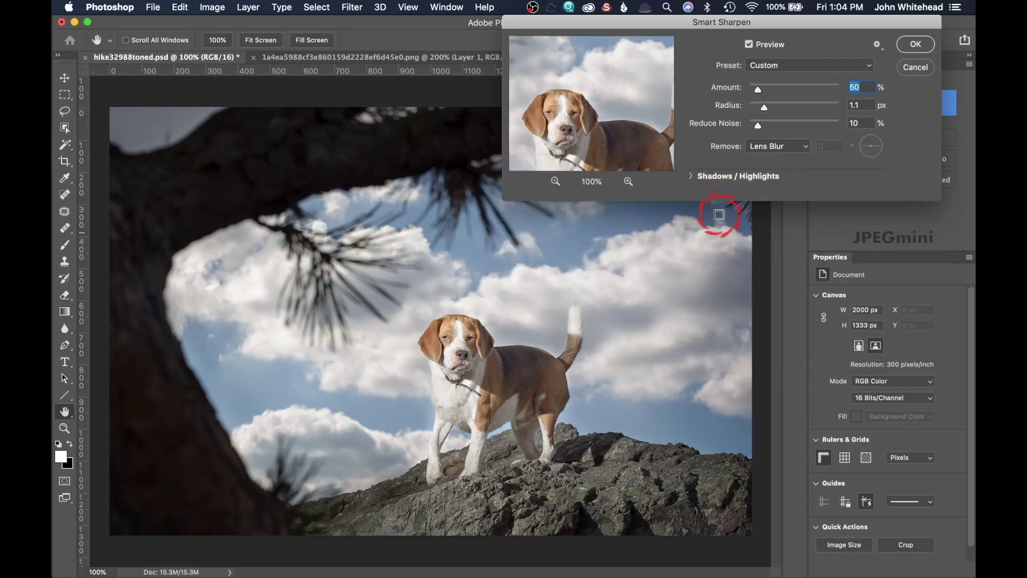
{"action": "left_click", "coordinate": [763, 177]}
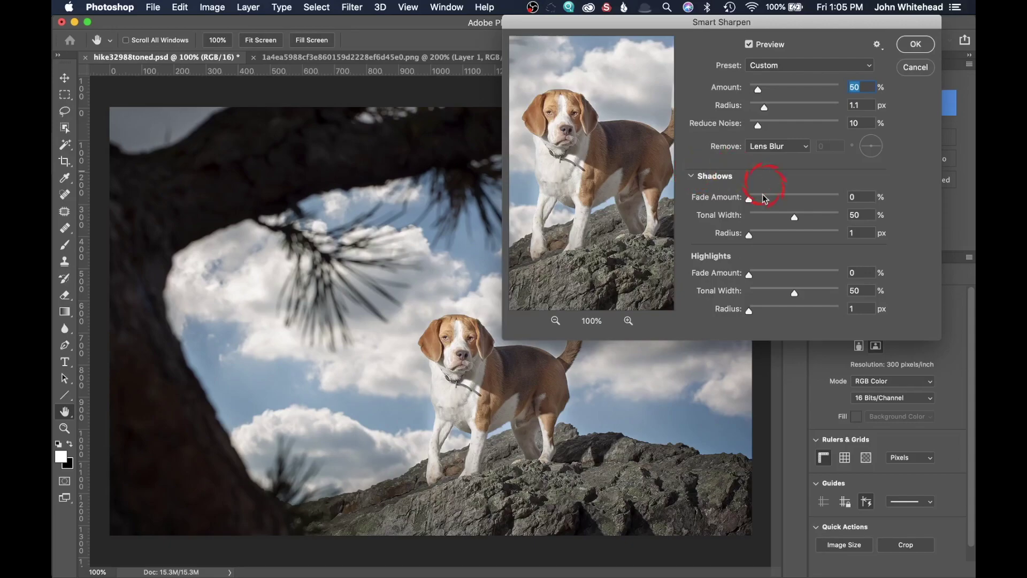
{"action": "left_click", "coordinate": [692, 176]}
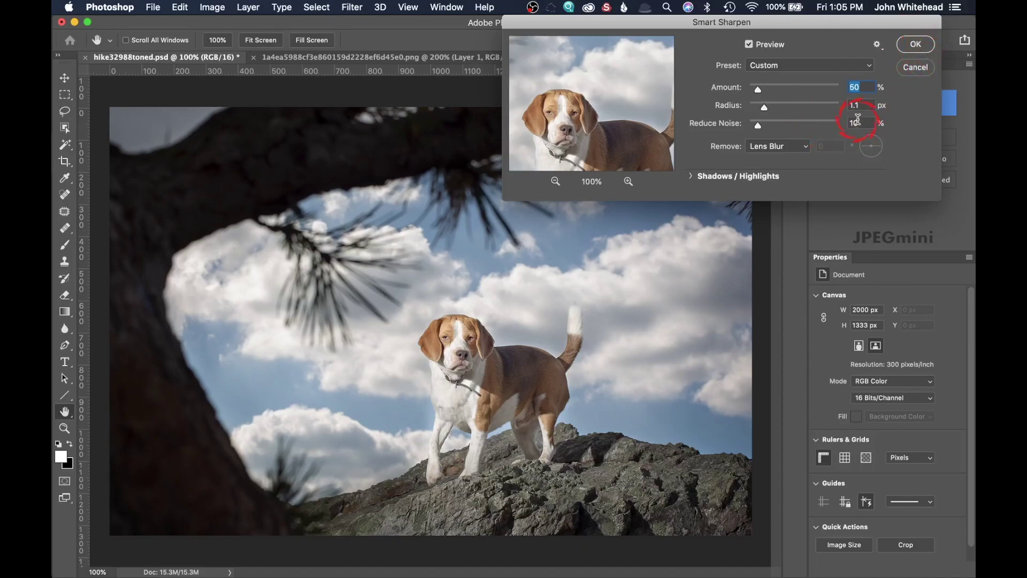
{"action": "left_click", "coordinate": [914, 67]}
{"action": "key", "text": "w"}
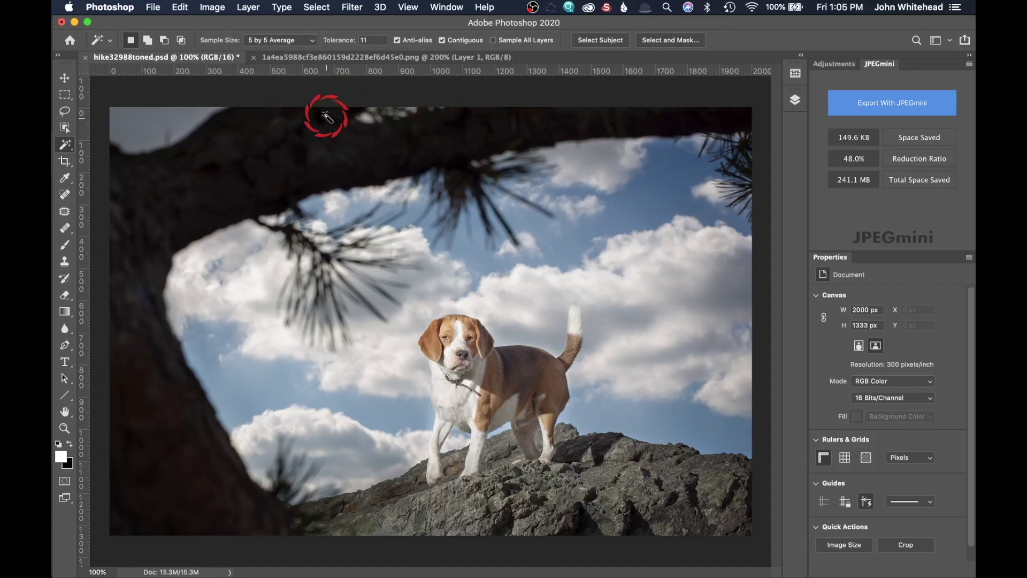
Duplicate the background layer and apply a High Pass filter with a radius of 2.0 pixels to the copy
{"action": "left_click", "coordinate": [796, 100]}
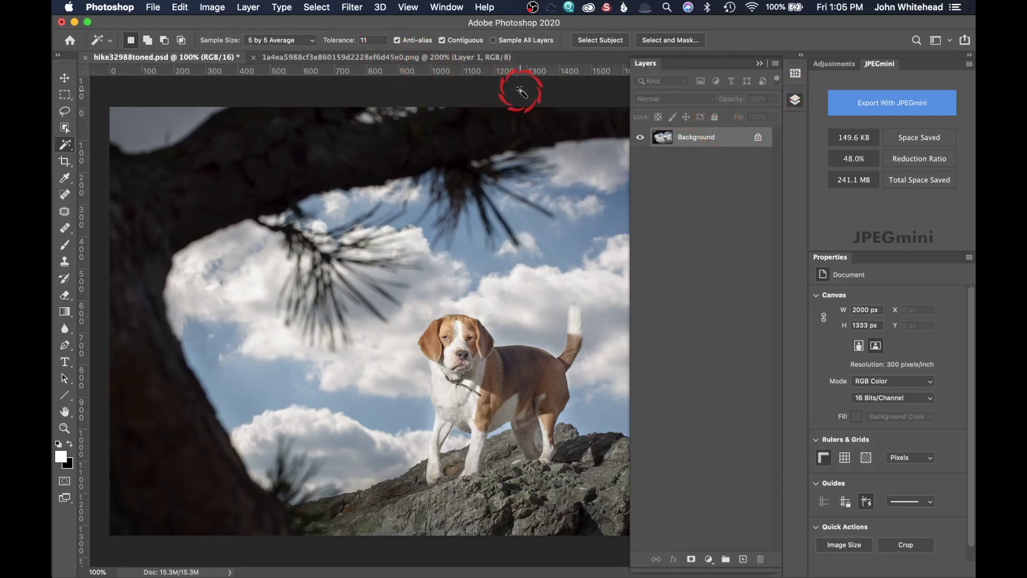
{"action": "key", "text": "super+j"}
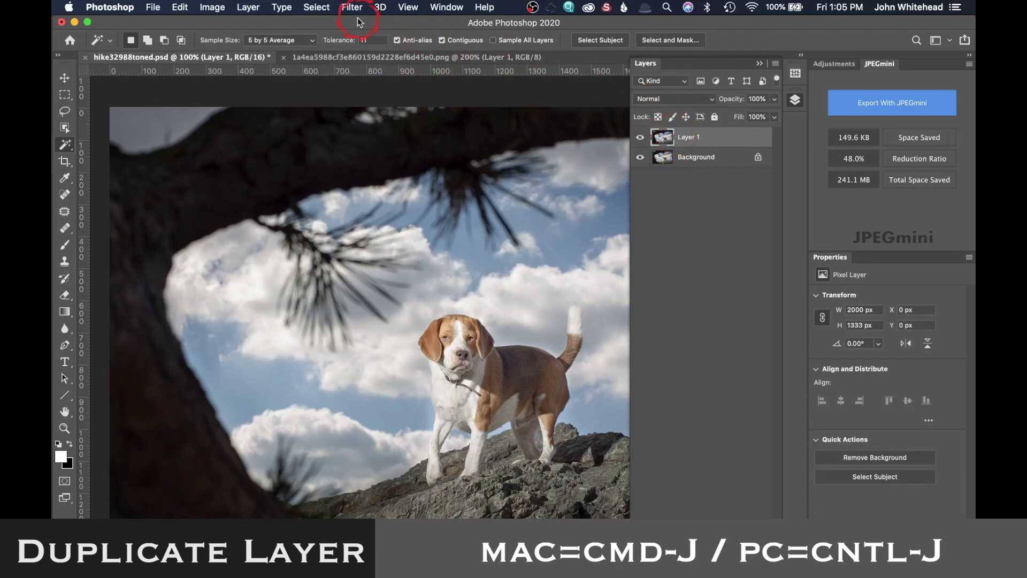
{"action": "left_click", "coordinate": [345, 6]}
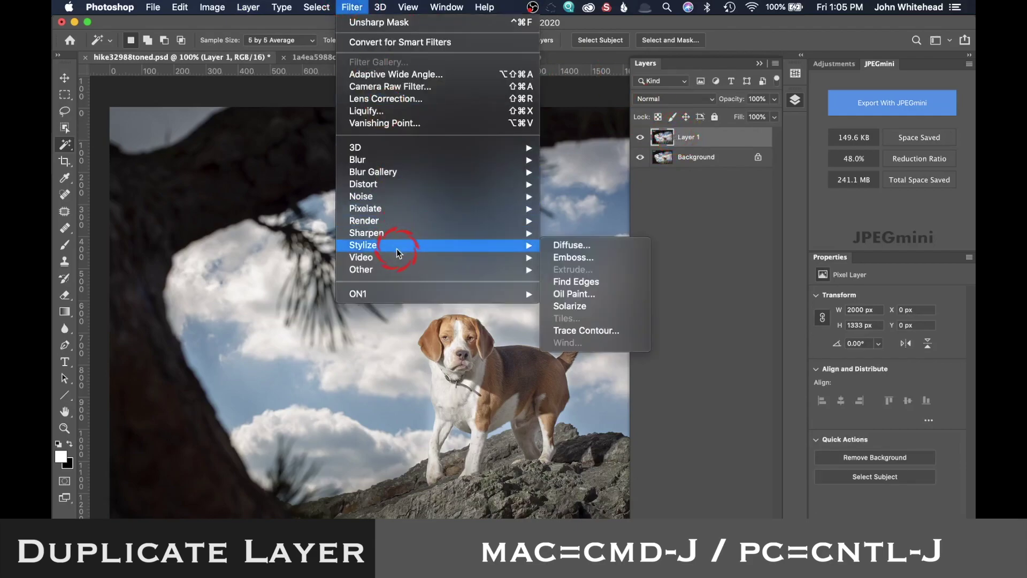
{"action": "mouse_move", "coordinate": [399, 264]}
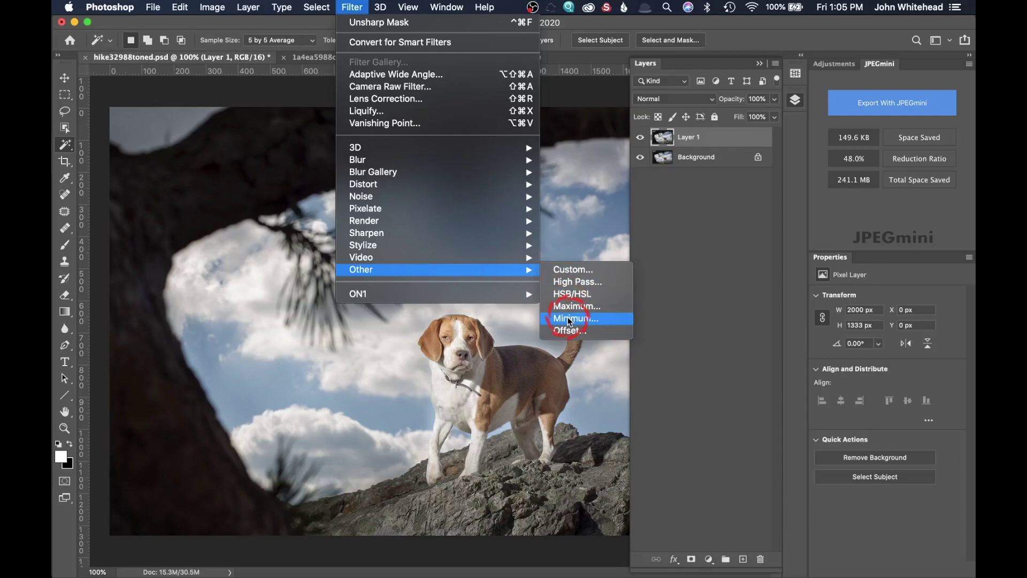
{"action": "left_click", "coordinate": [570, 282]}
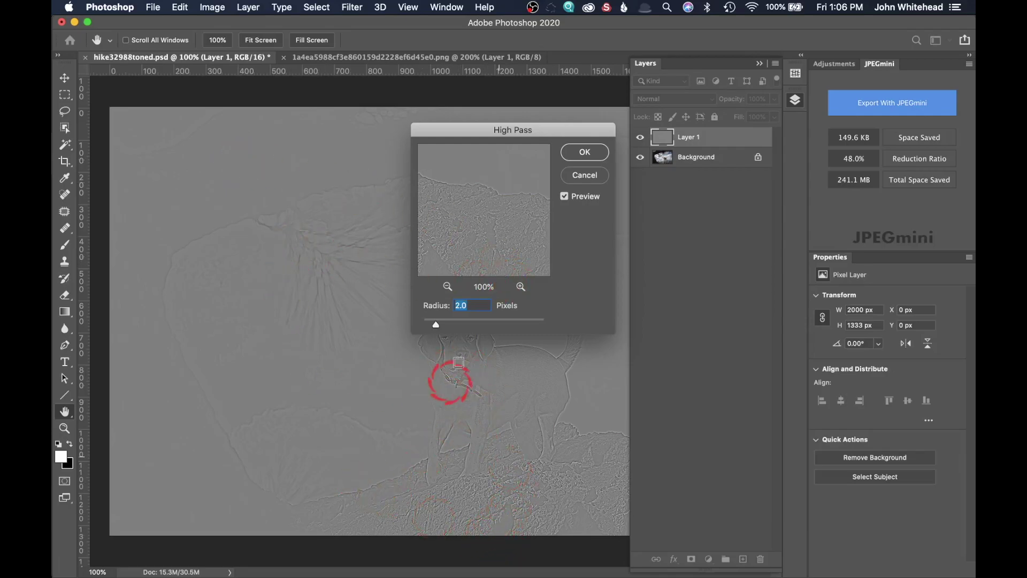
{"action": "left_click_drag", "start_coordinate": [435, 325], "coordinate": [488, 325]}
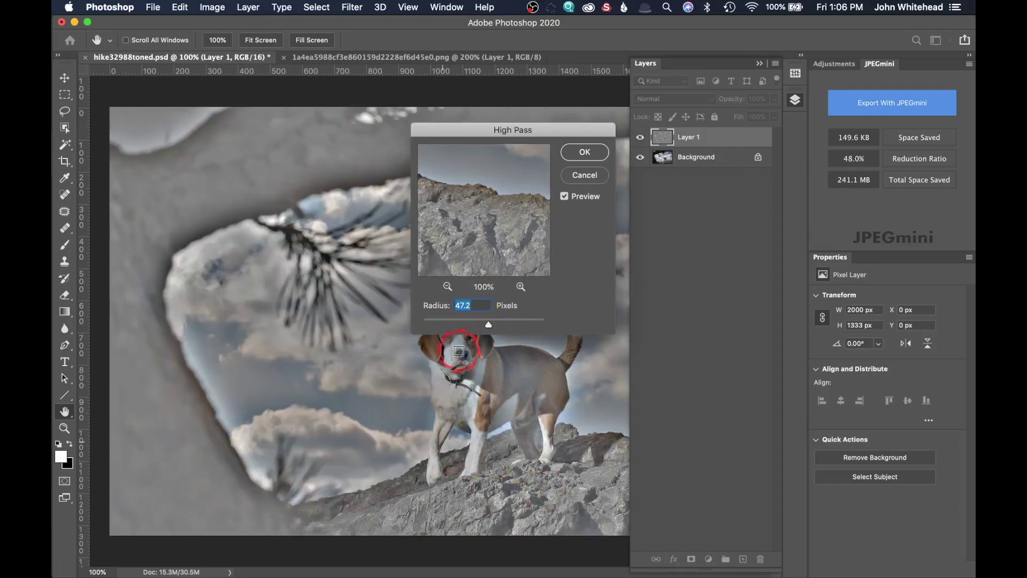
{"action": "left_click_drag", "start_coordinate": [493, 325], "coordinate": [433, 327]}
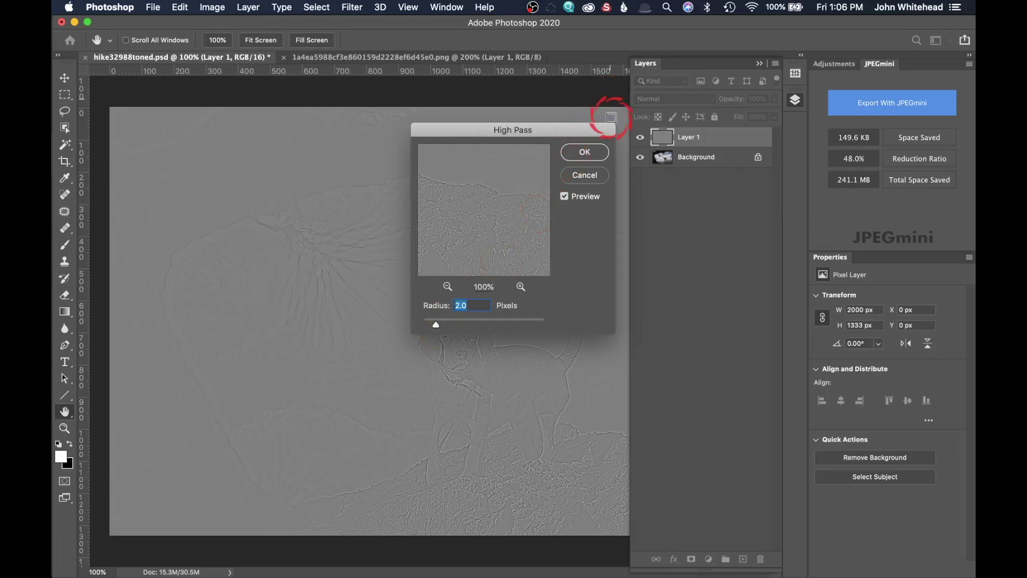
{"action": "left_click", "coordinate": [585, 155]}
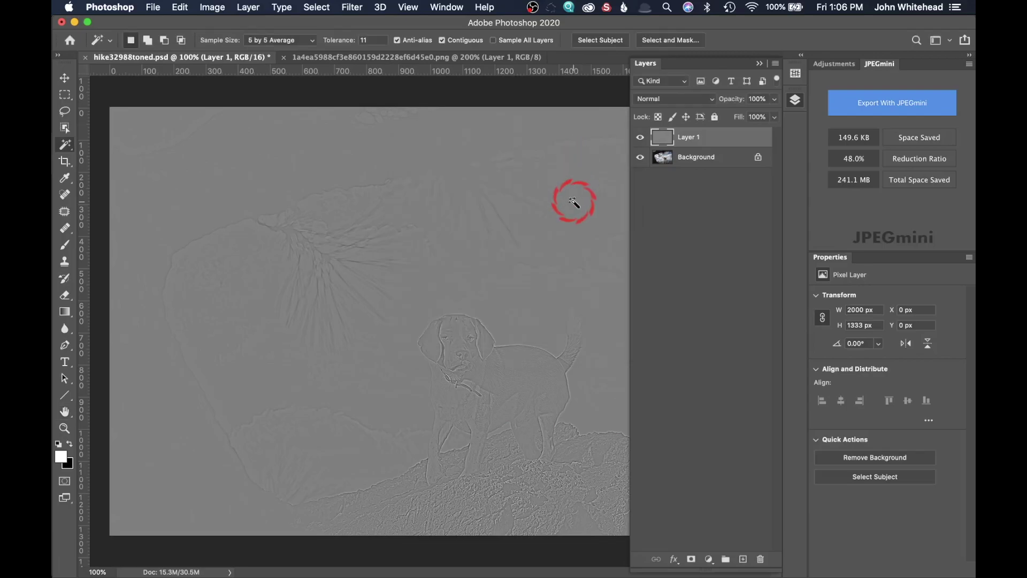
Set the high-pass layer's blending mode to Linear Light and toggle its visibility to compare the photo with and without it
{"action": "left_click", "coordinate": [694, 99]}
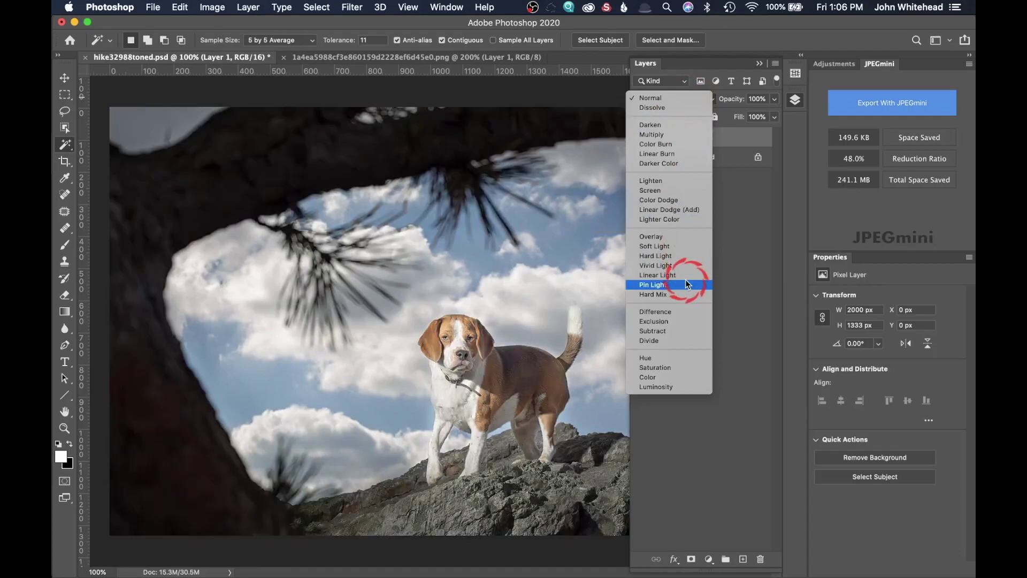
{"action": "left_click", "coordinate": [685, 275]}
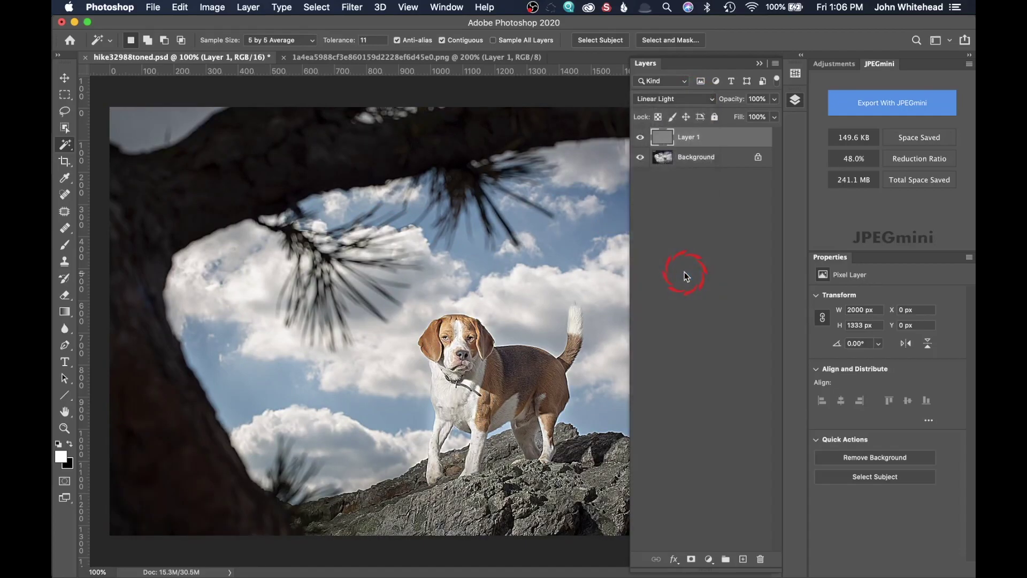
{"action": "left_click", "coordinate": [640, 138]}
{"action": "left_click", "coordinate": [641, 138]}
{"action": "left_click", "coordinate": [640, 138]}
{"action": "left_click", "coordinate": [641, 138]}
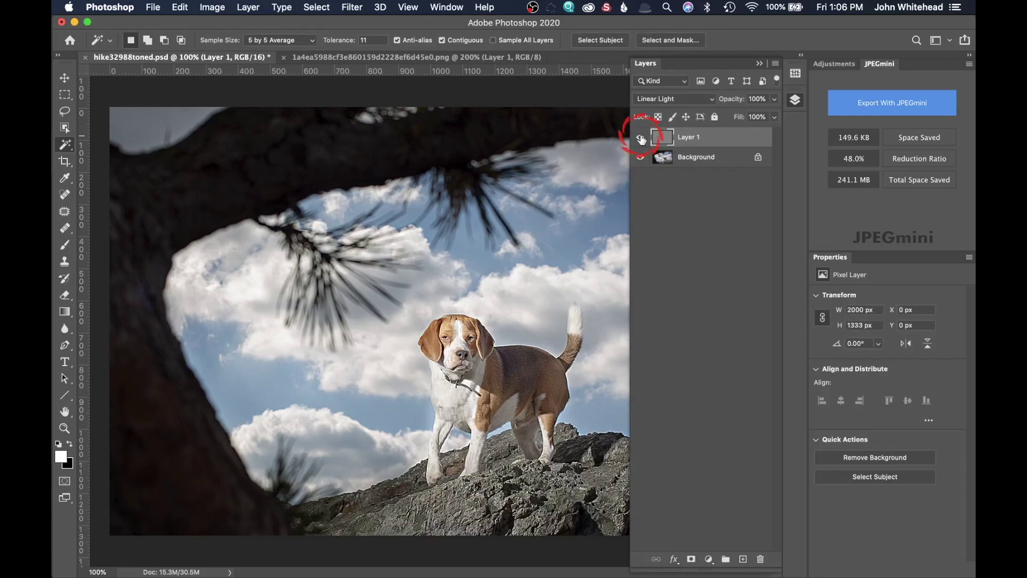
Lower the high-pass layer's opacity to 38% and check the effect by toggling its visibility
{"action": "left_click", "coordinate": [714, 117]}
{"action": "left_click_drag", "start_coordinate": [727, 106], "coordinate": [682, 105]}
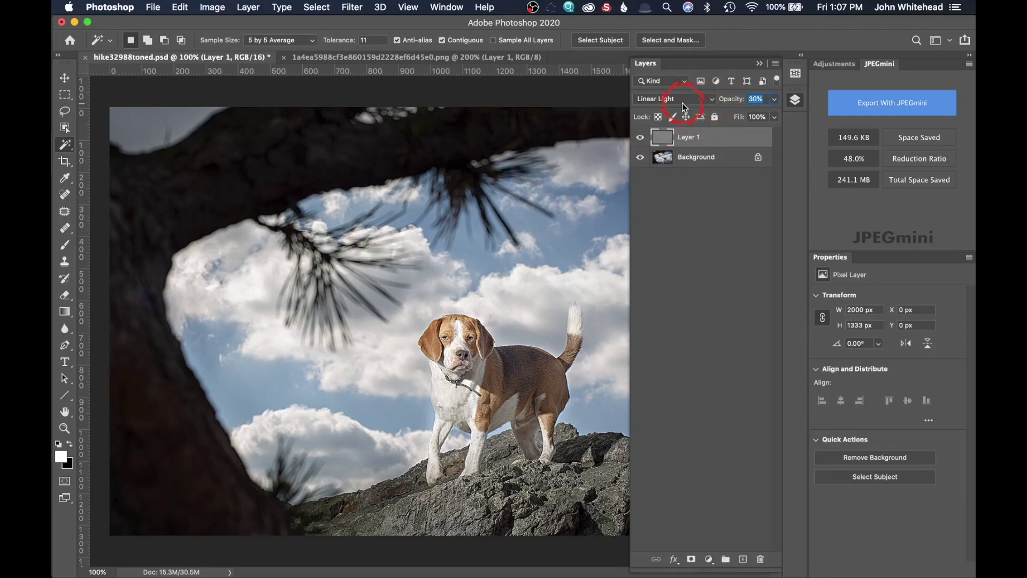
{"action": "left_click_drag", "start_coordinate": [682, 103], "coordinate": [687, 102]}
{"action": "left_click", "coordinate": [705, 231]}
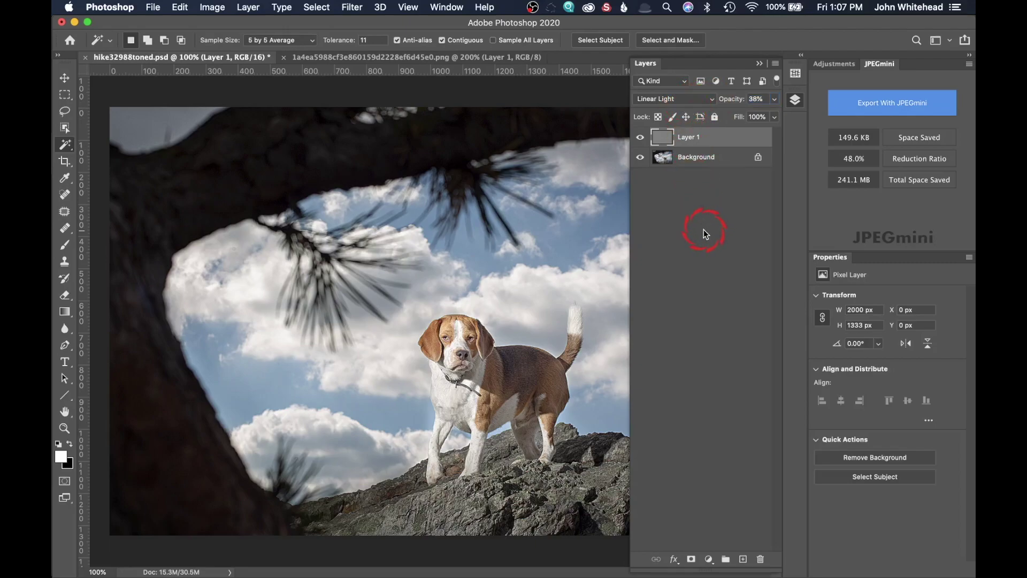
{"action": "left_click", "coordinate": [632, 114]}
{"action": "left_click", "coordinate": [641, 137]}
{"action": "left_click", "coordinate": [681, 138]}
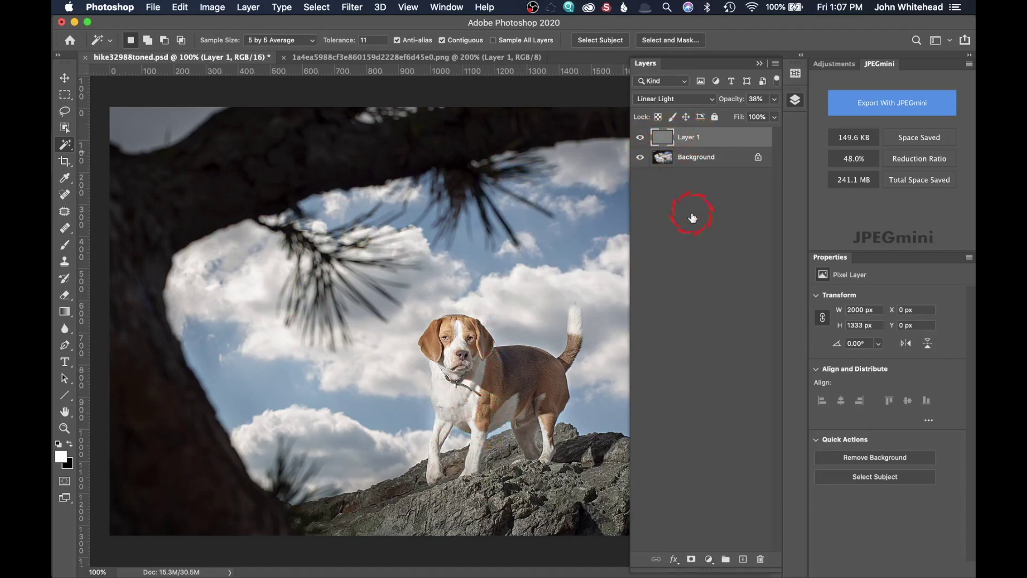
Add a mask to the high-pass layer and paint black over the sky and tree with a 452-pixel soft brush
{"action": "left_click", "coordinate": [691, 560]}
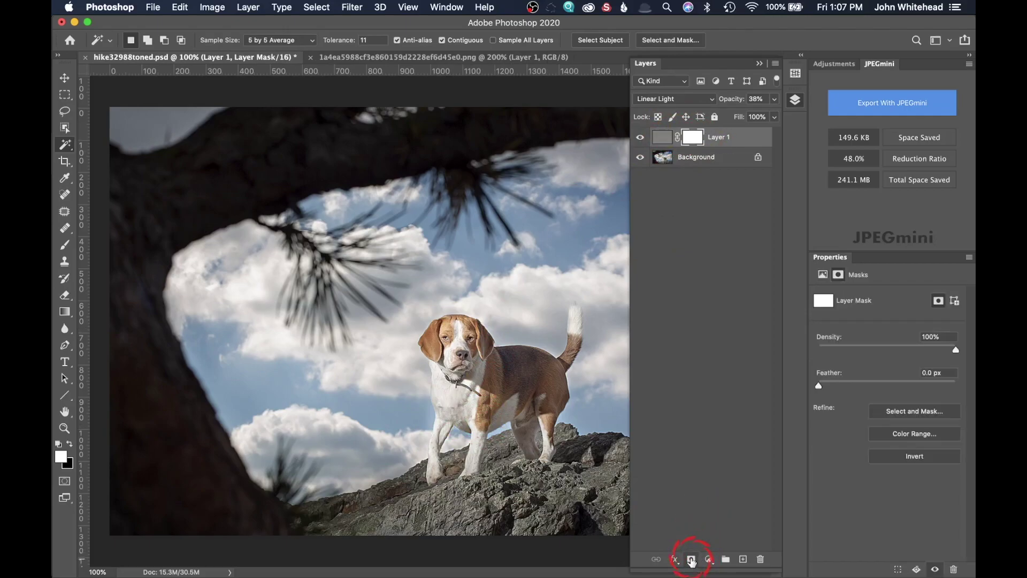
{"action": "left_click", "coordinate": [64, 262]}
{"action": "left_click", "coordinate": [69, 443]}
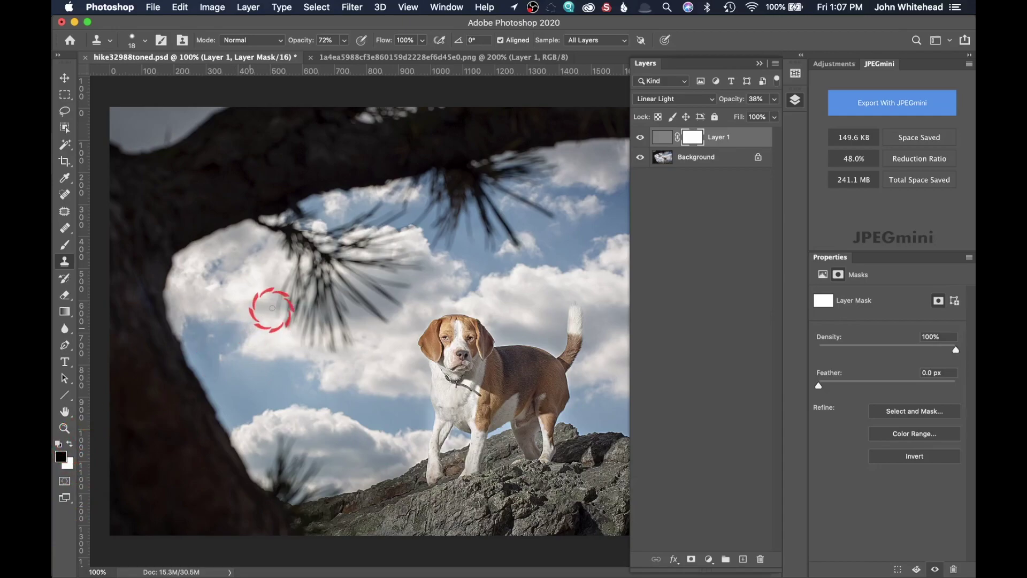
{"action": "left_click", "coordinate": [64, 244]}
{"action": "left_click_drag", "start_coordinate": [329, 236], "coordinate": [458, 227], "text": "ctrl+alt"}
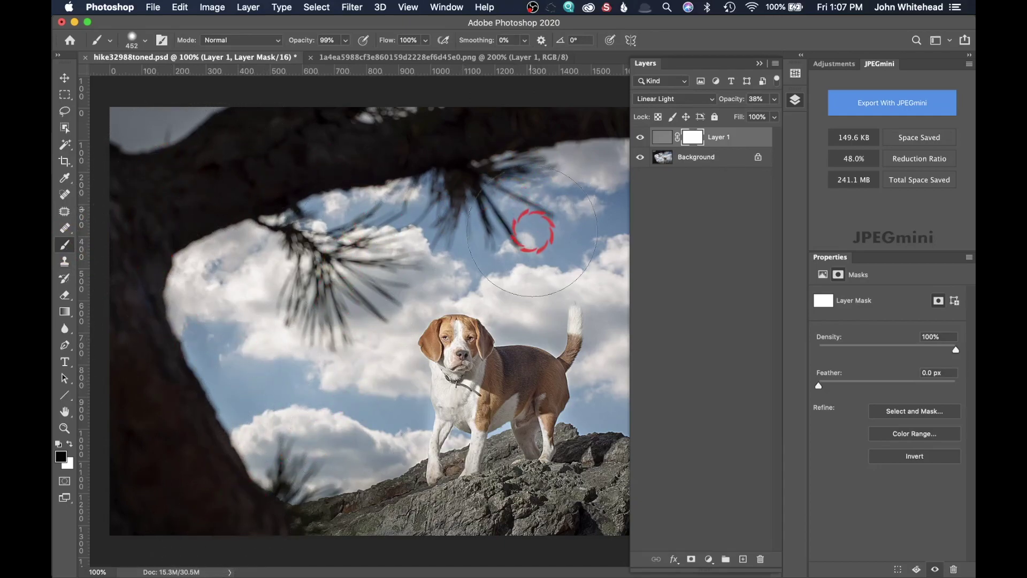
{"action": "mouse_move", "coordinate": [587, 178]}
{"action": "left_mouse_down"}
{"action": "mouse_move", "coordinate": [627, 201]}
{"action": "mouse_move", "coordinate": [668, 208]}
{"action": "left_mouse_up"}
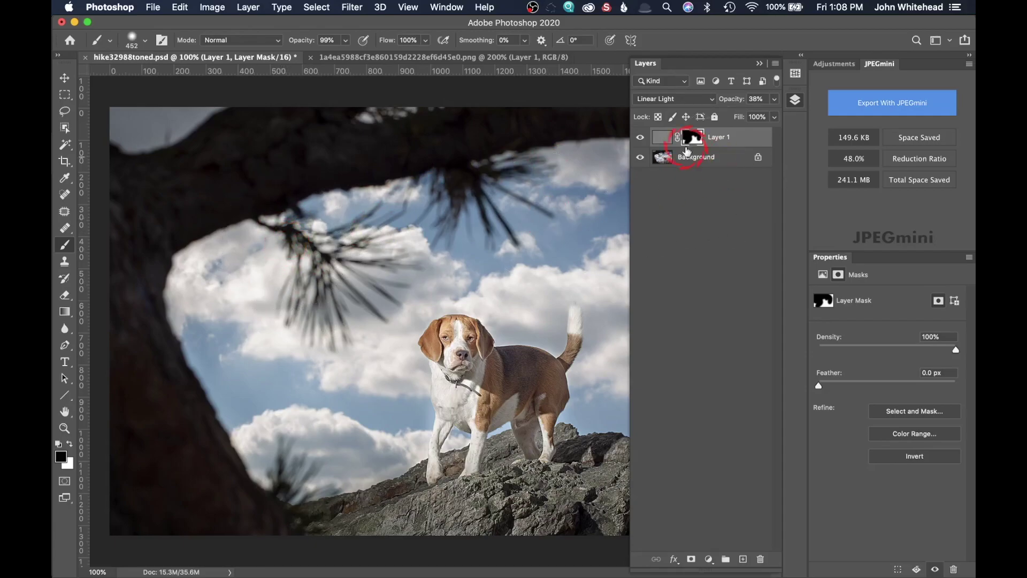
Delete the masked high-pass layer
{"action": "left_click_drag", "start_coordinate": [693, 138], "coordinate": [762, 559]}
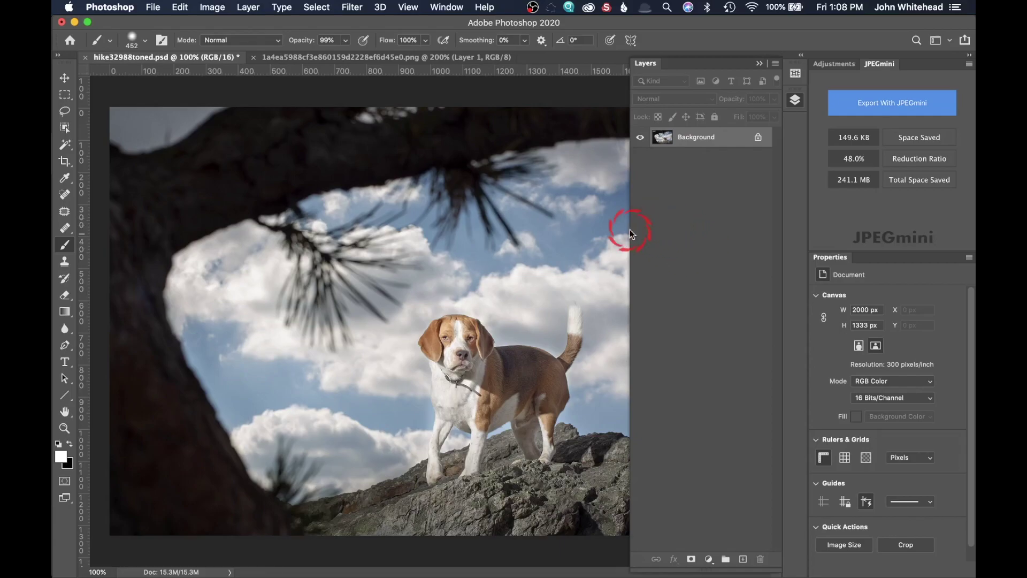
{"action": "left_click", "coordinate": [64, 111]}
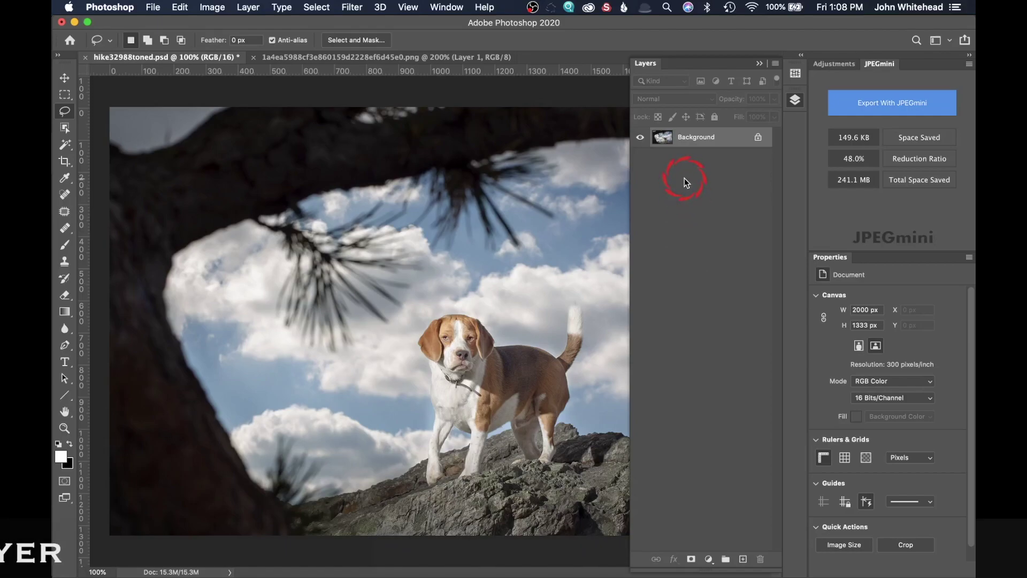
Duplicate the background layer twice, hide the upper copy and make the lower copy the active layer
{"action": "key", "text": "super+j"}
{"action": "key", "text": "super+j"}
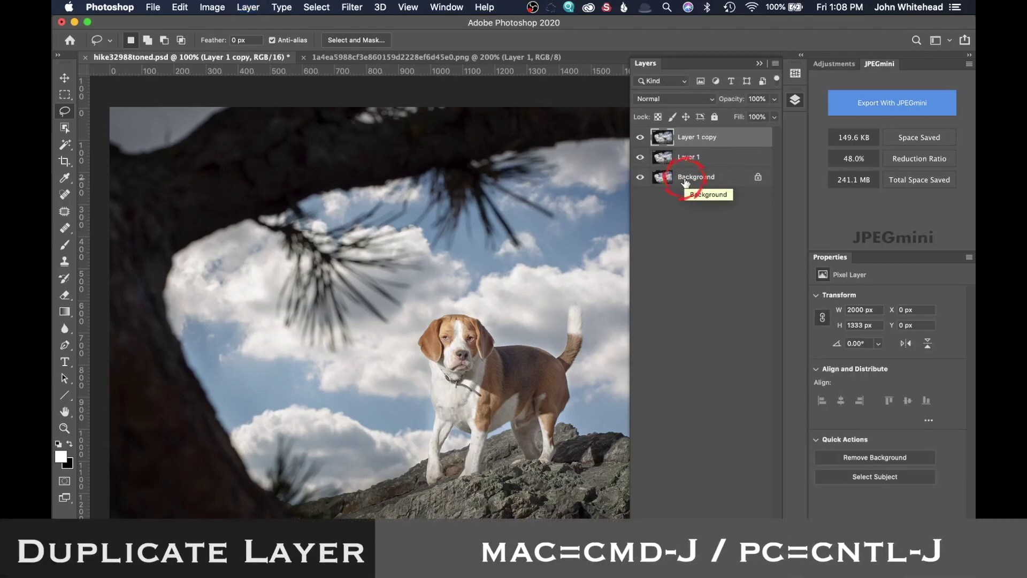
{"action": "left_click", "coordinate": [639, 137]}
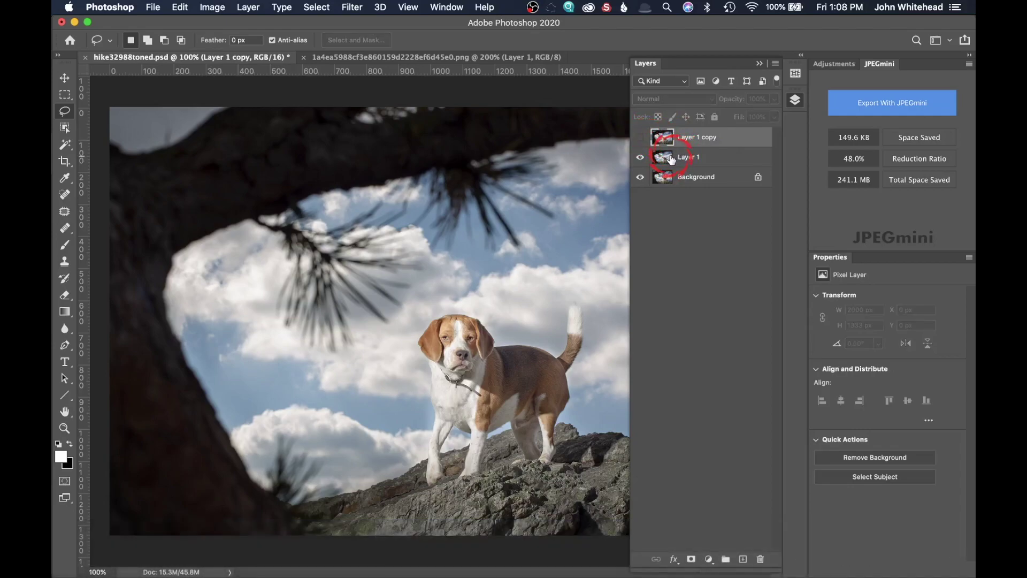
{"action": "left_click", "coordinate": [671, 159]}
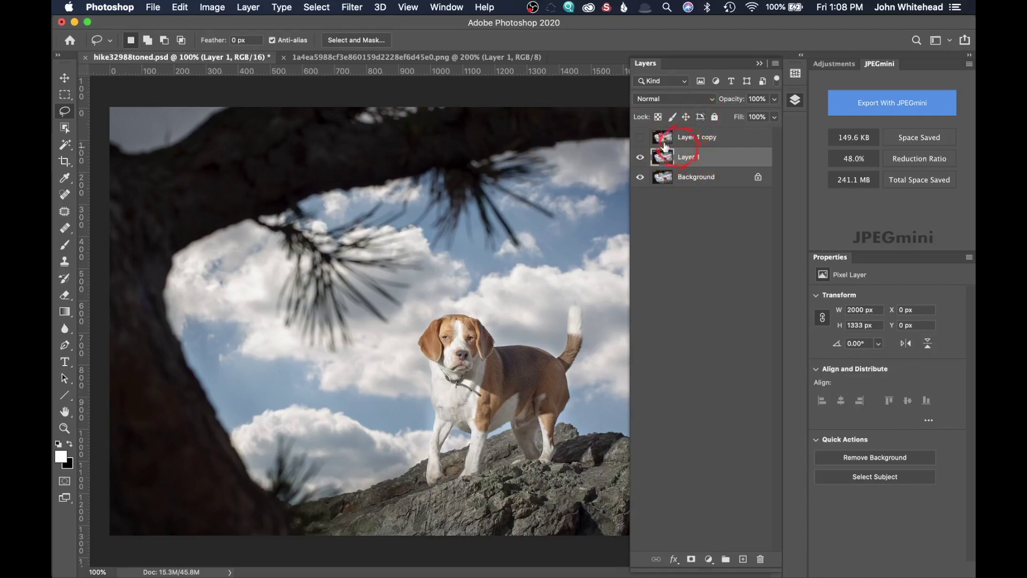
Apply a Gaussian Blur with a 2.2-pixel radius to the lower duplicate, Layer 1
{"action": "left_click", "coordinate": [348, 7]}
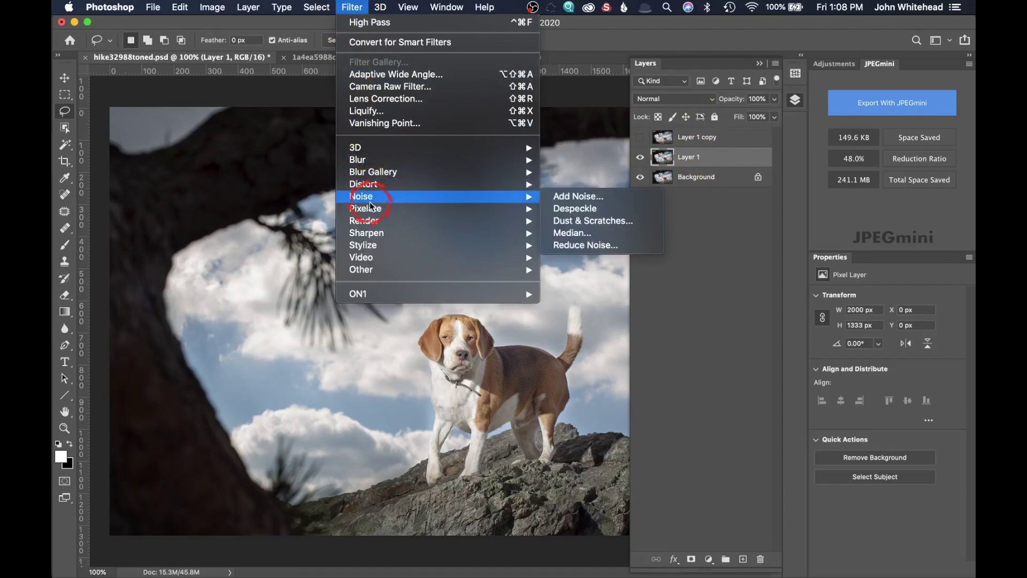
{"action": "mouse_move", "coordinate": [373, 159]}
{"action": "mouse_move", "coordinate": [529, 170]}
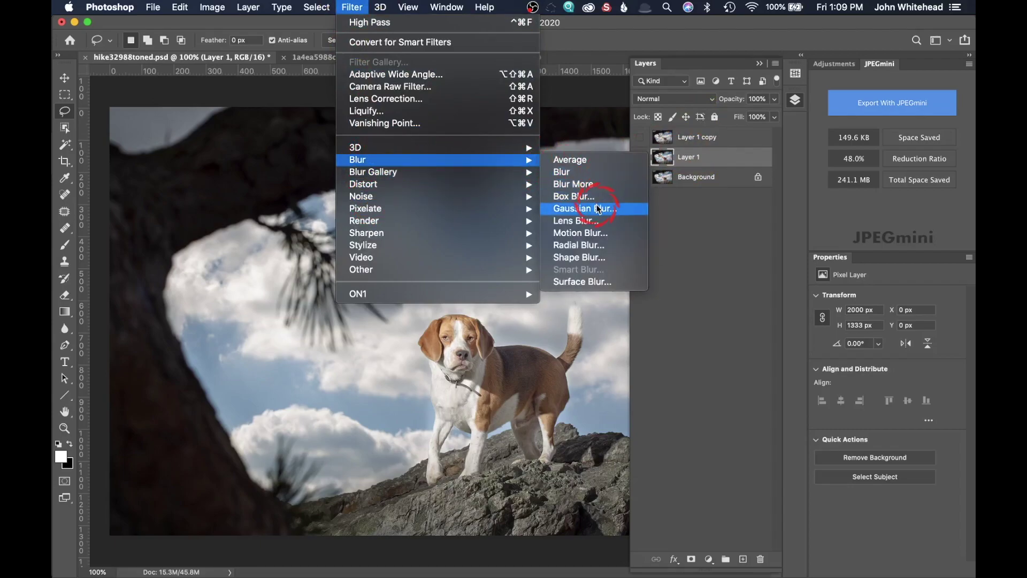
{"action": "left_click", "coordinate": [606, 209]}
{"action": "left_click_drag", "start_coordinate": [736, 294], "coordinate": [701, 299]}
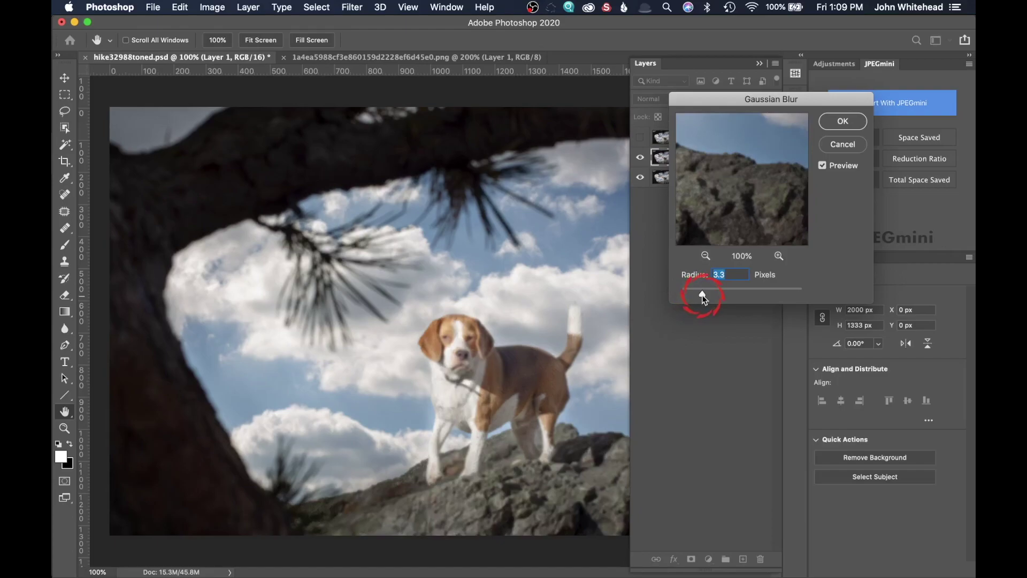
{"action": "left_click_drag", "start_coordinate": [693, 295], "coordinate": [697, 295]}
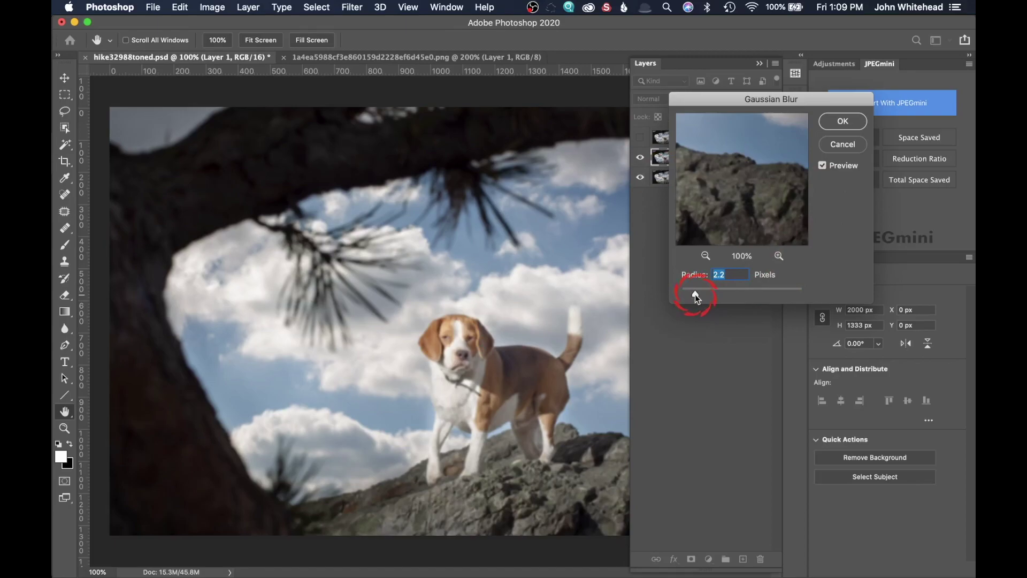
{"action": "left_click", "coordinate": [842, 121]}
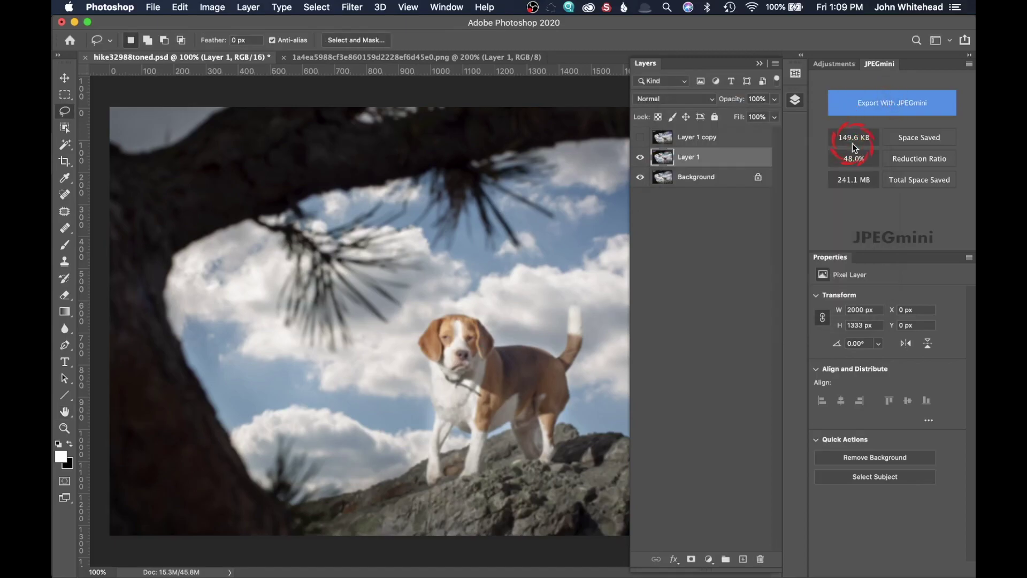
Show the hidden Layer 1 copy and make it the active layer
{"action": "left_click", "coordinate": [641, 138]}
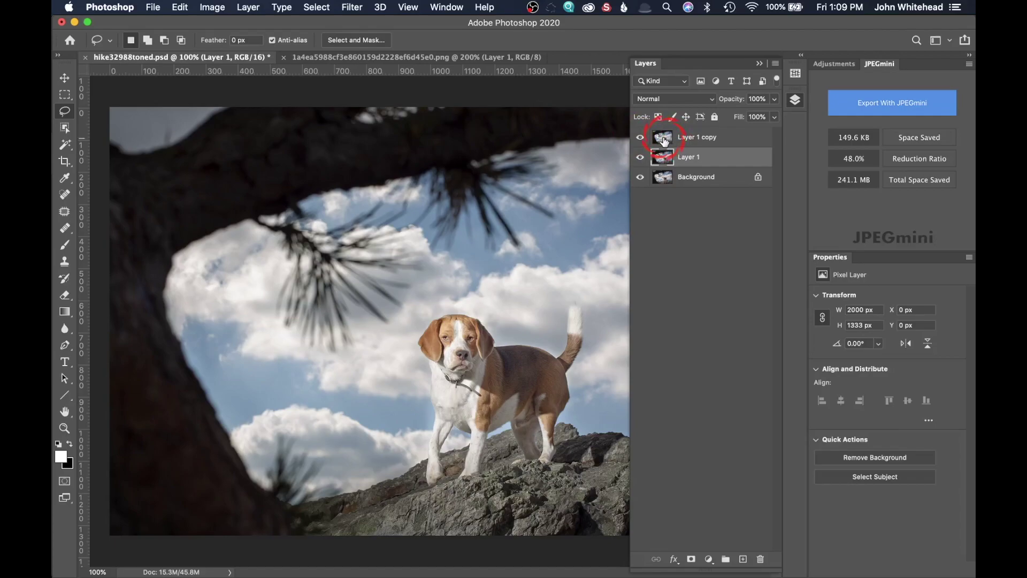
{"action": "left_click", "coordinate": [664, 140]}
{"action": "left_click", "coordinate": [661, 137]}
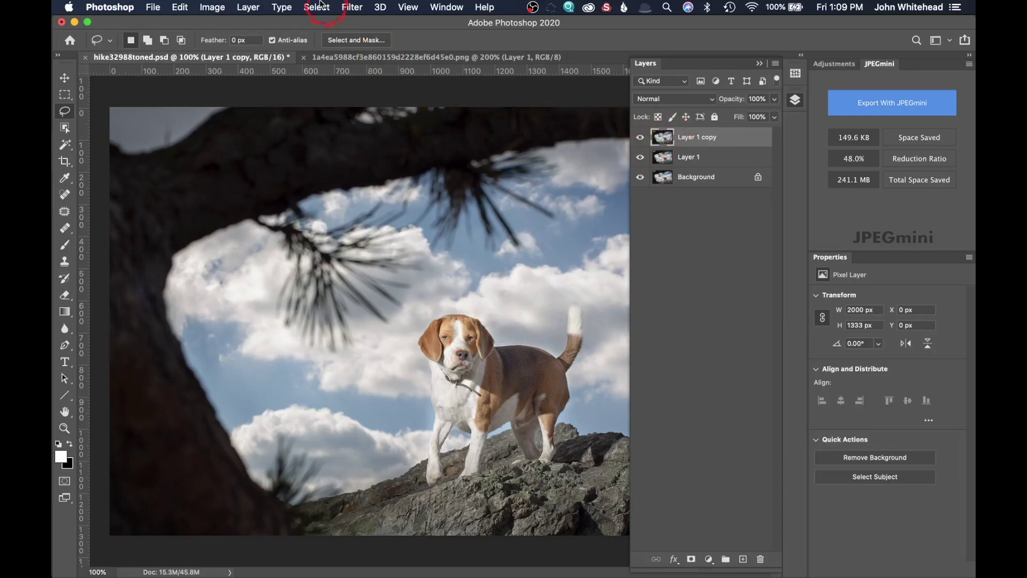
Use Apply Image on the upper copy with Layer 1 as source, RGB channel, Subtract blending, scale 2 and offset 128
{"action": "left_click", "coordinate": [209, 5]}
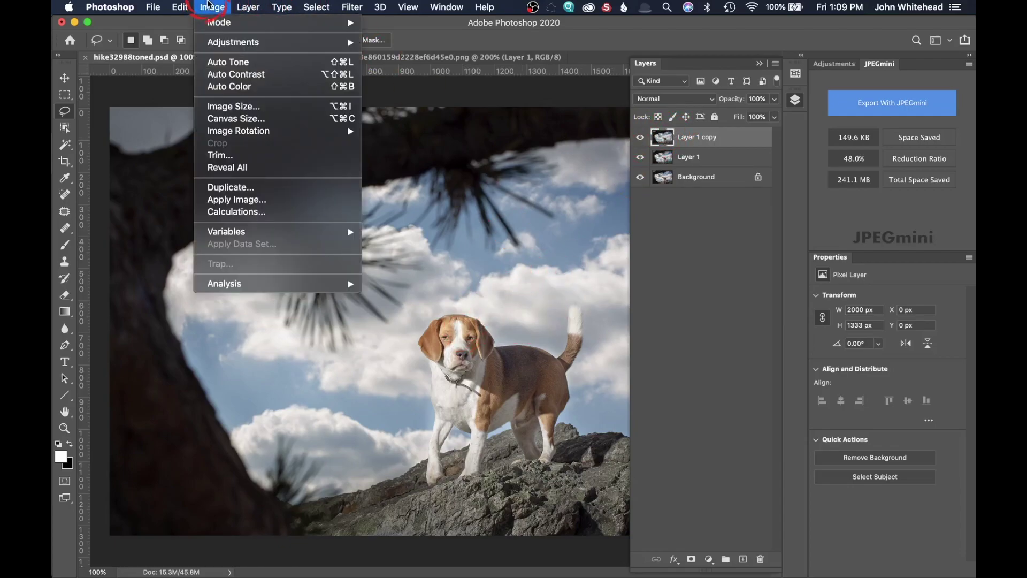
{"action": "left_click", "coordinate": [233, 199]}
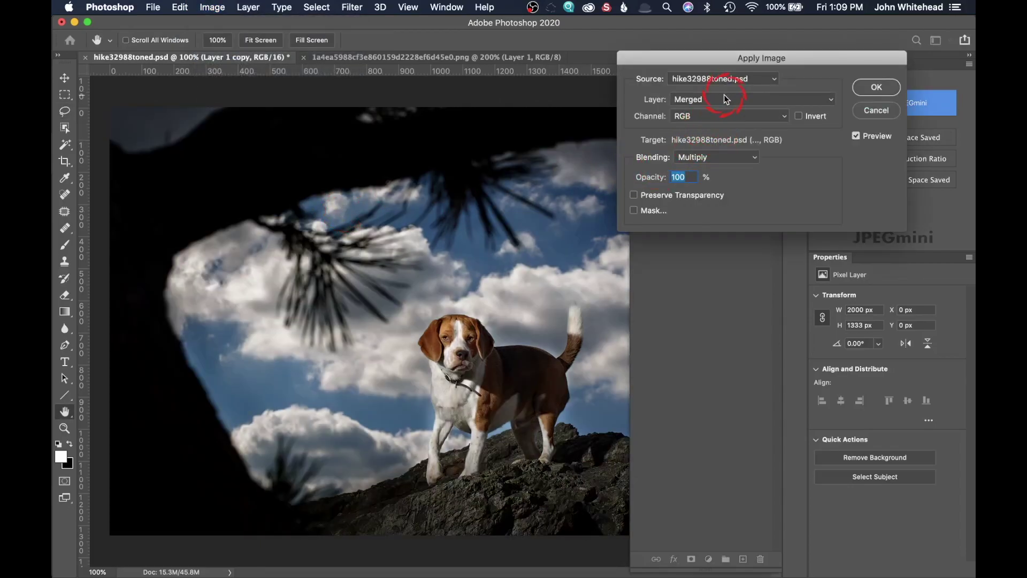
{"action": "left_click", "coordinate": [725, 97]}
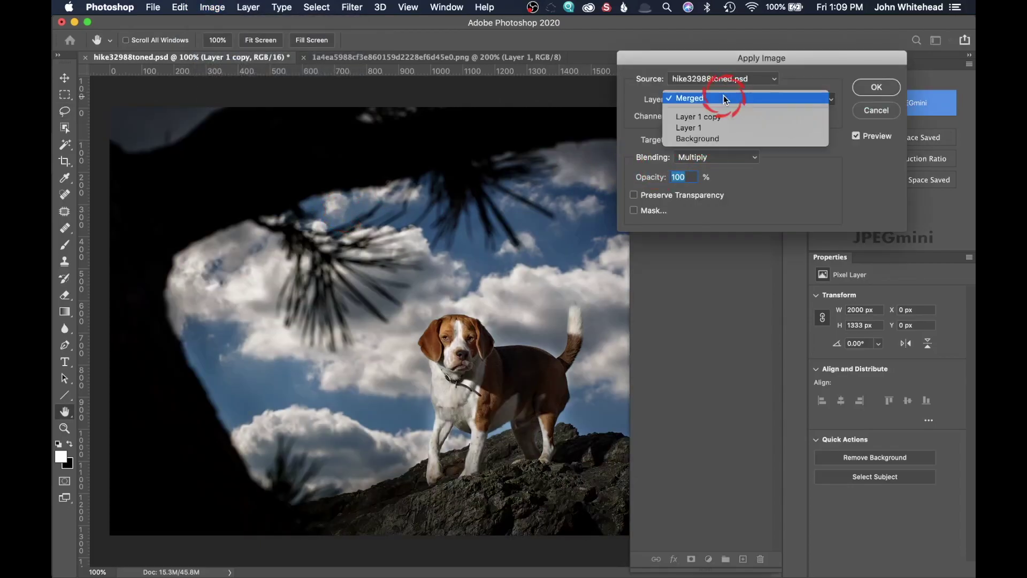
{"action": "left_click", "coordinate": [727, 127]}
{"action": "left_click_drag", "start_coordinate": [754, 62], "coordinate": [561, 66]}
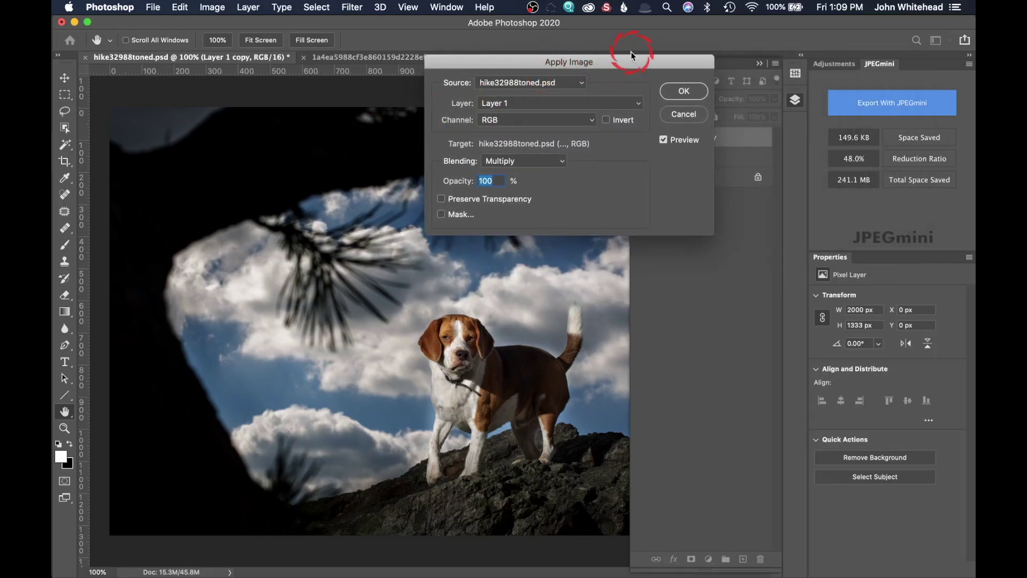
{"action": "left_click_drag", "start_coordinate": [628, 58], "coordinate": [505, 59]}
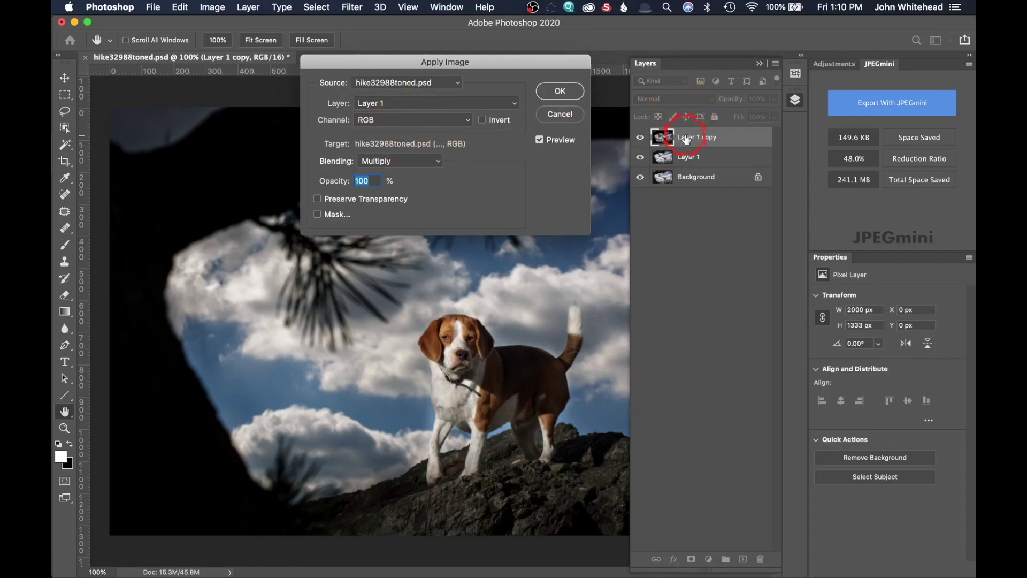
{"action": "left_click", "coordinate": [412, 159]}
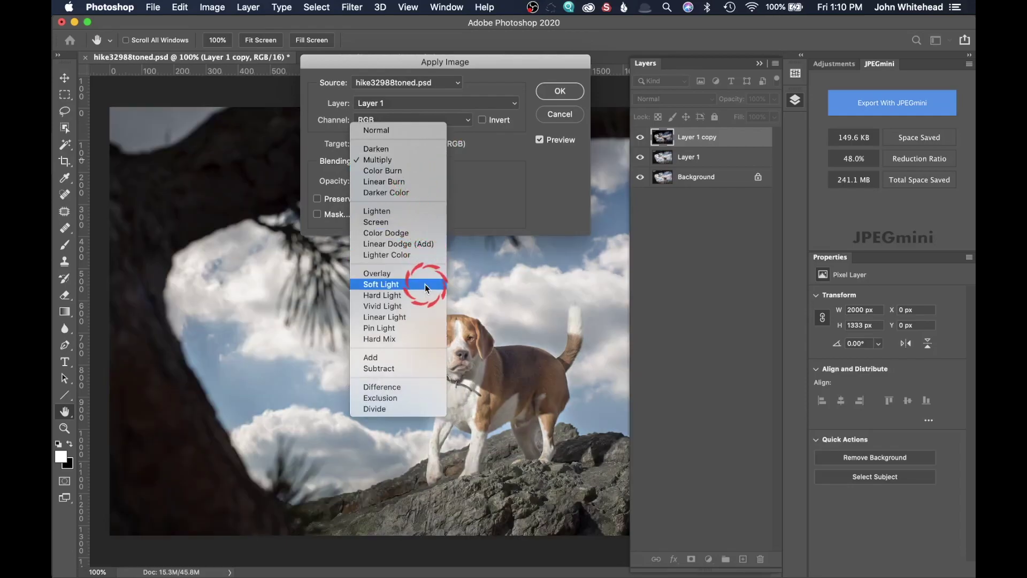
{"action": "left_click", "coordinate": [428, 368]}
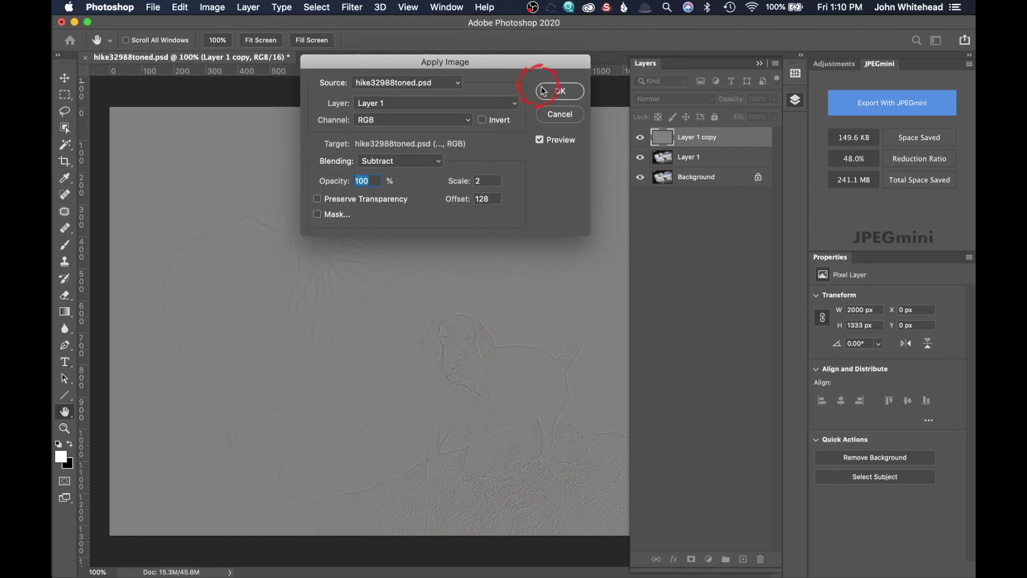
{"action": "left_click", "coordinate": [560, 92]}
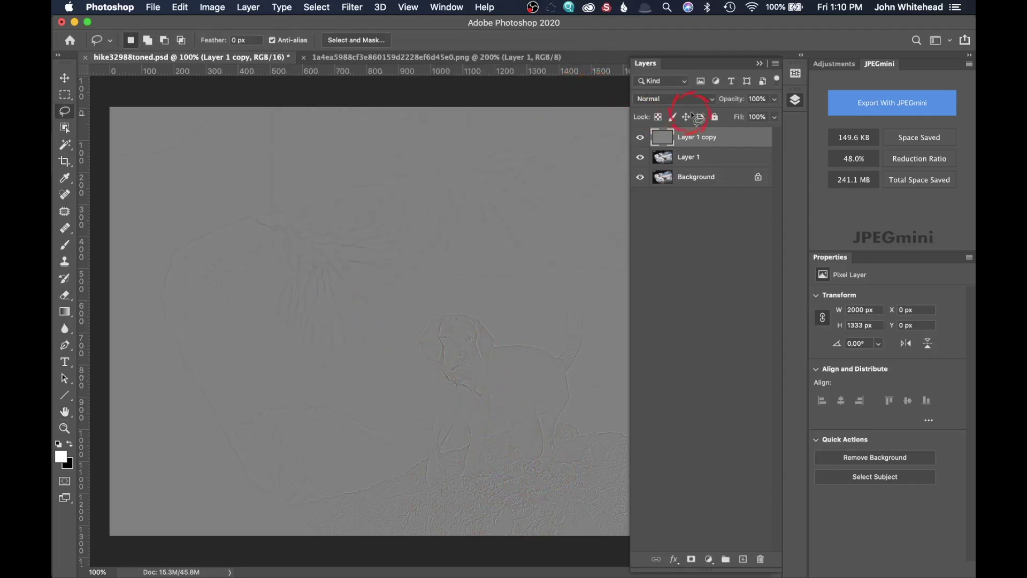
Set the gray detail layer's blend mode to Linear Light and delete the blurred Layer 1
{"action": "left_click", "coordinate": [691, 99]}
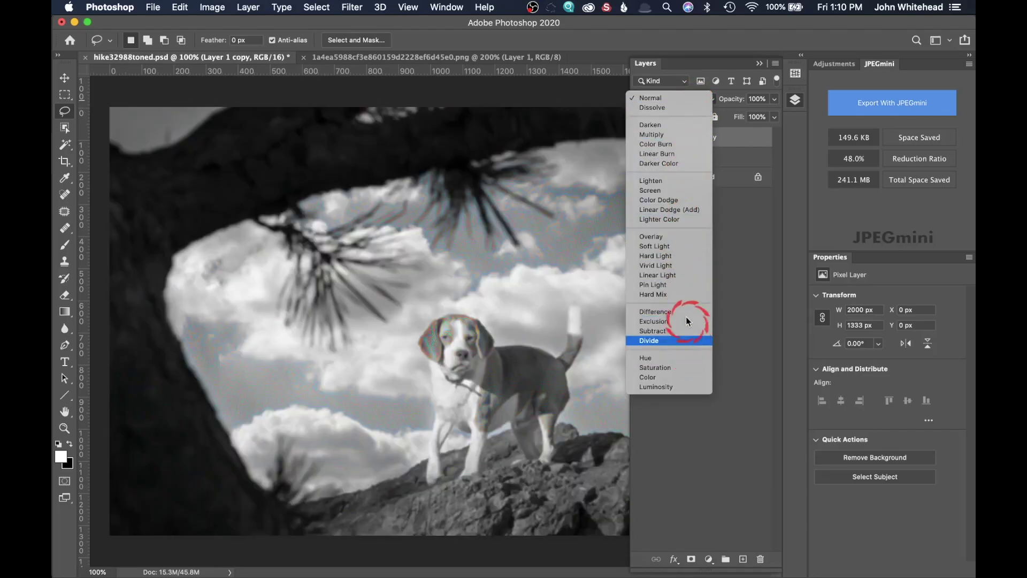
{"action": "left_click", "coordinate": [678, 275]}
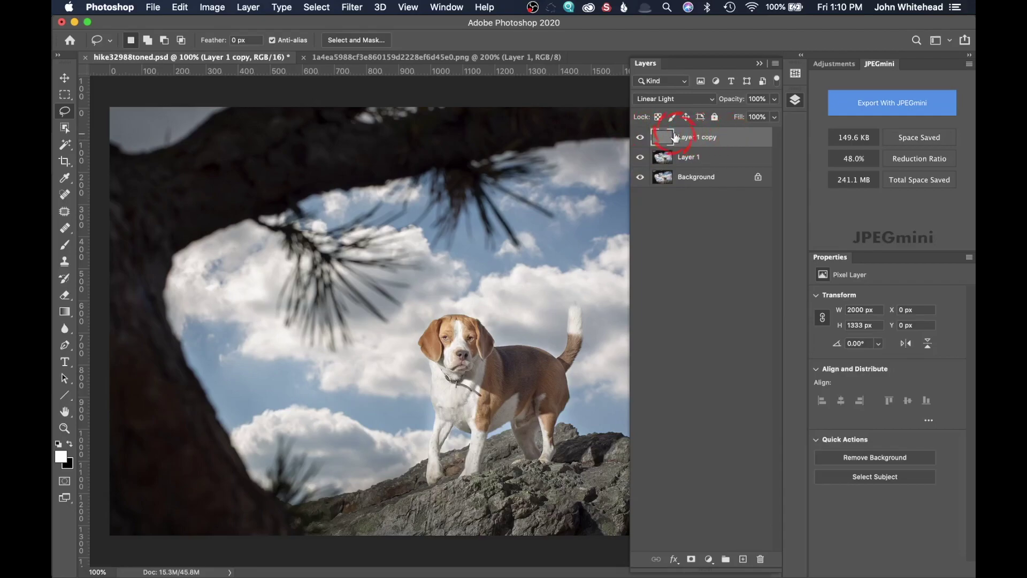
{"action": "left_click", "coordinate": [663, 159]}
{"action": "left_click_drag", "start_coordinate": [665, 159], "coordinate": [763, 559]}
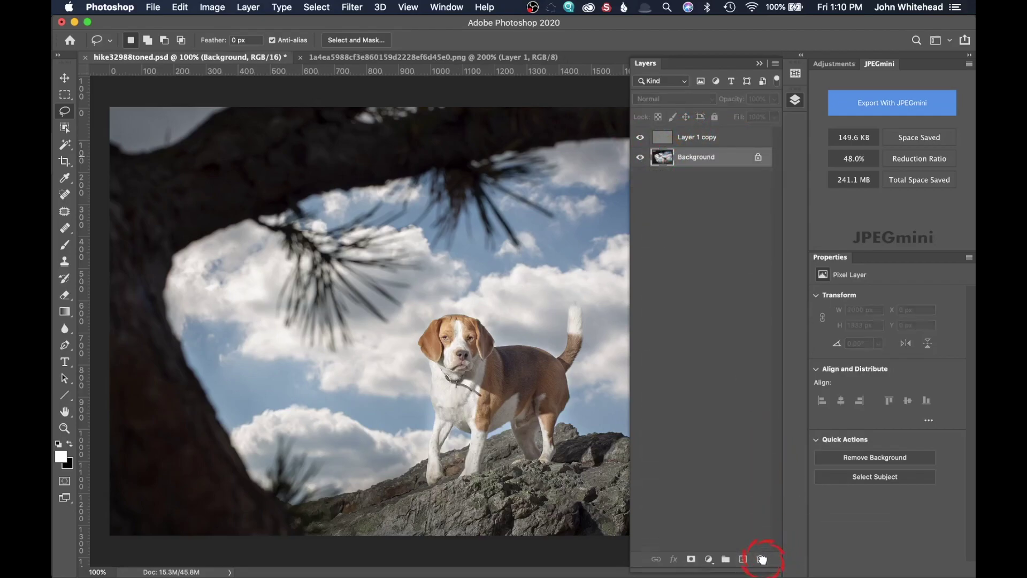
Lower the opacity of the Linear Light detail layer, Layer 1 copy, to 39%
{"action": "left_click", "coordinate": [667, 137]}
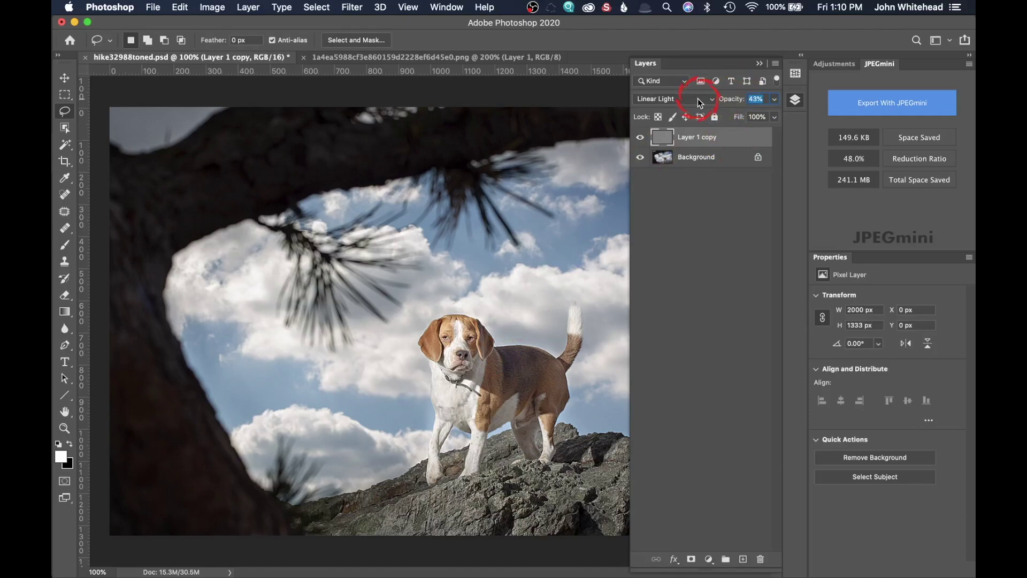
{"action": "key", "text": "Return"}
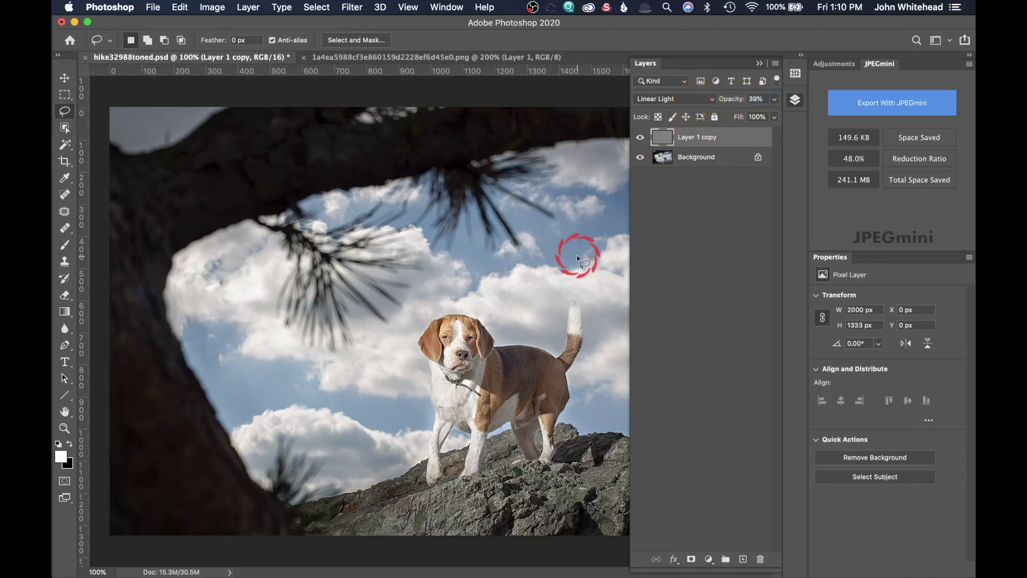